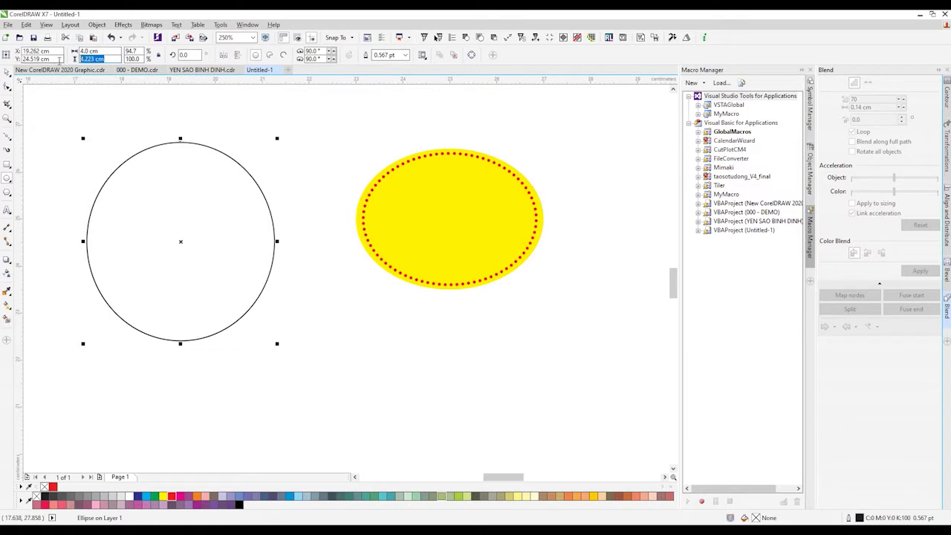
- Set the outlined ellipse's height to 3 cm and align its centre level with the yellow ellipse
text(3)
key(Return)
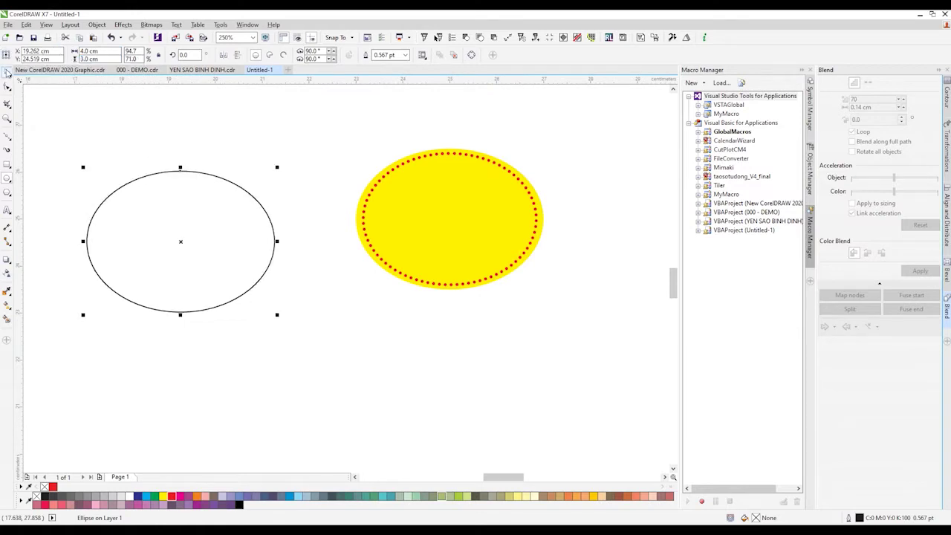
shift+click(401, 185)
key(c)
click(291, 146)
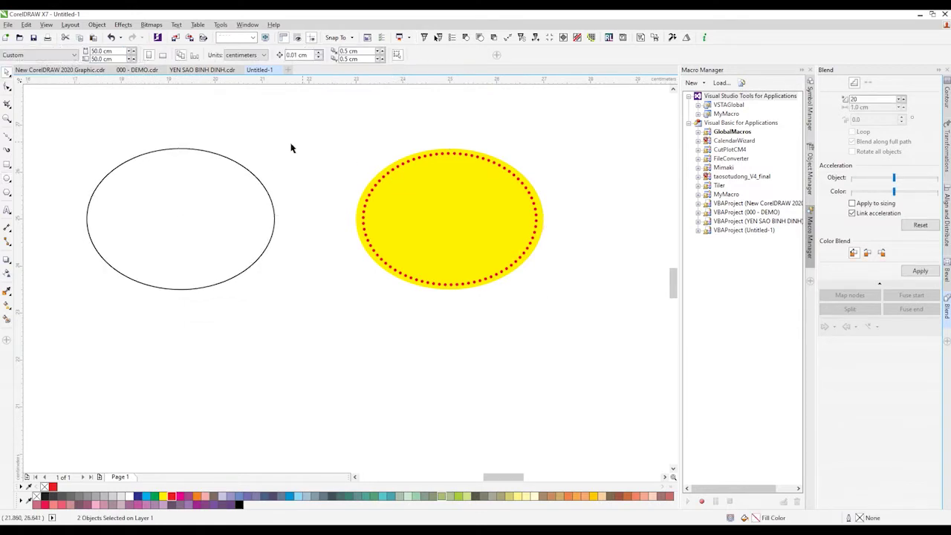
- Move the outlined ellipse closer to the yellow one and create a smaller concentric copy, about 3.64 by 2.73 cm, inside it
drag(175, 186, 236, 187)
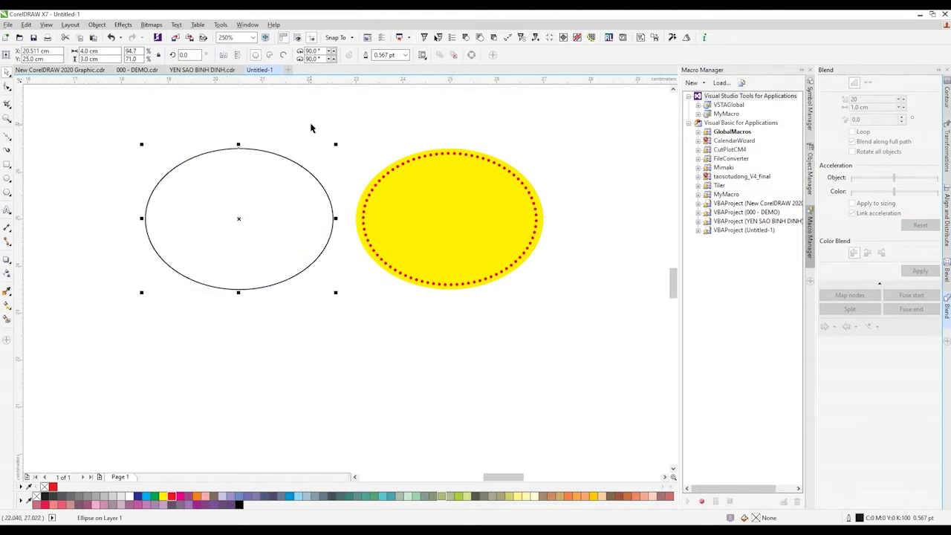
click(213, 126)
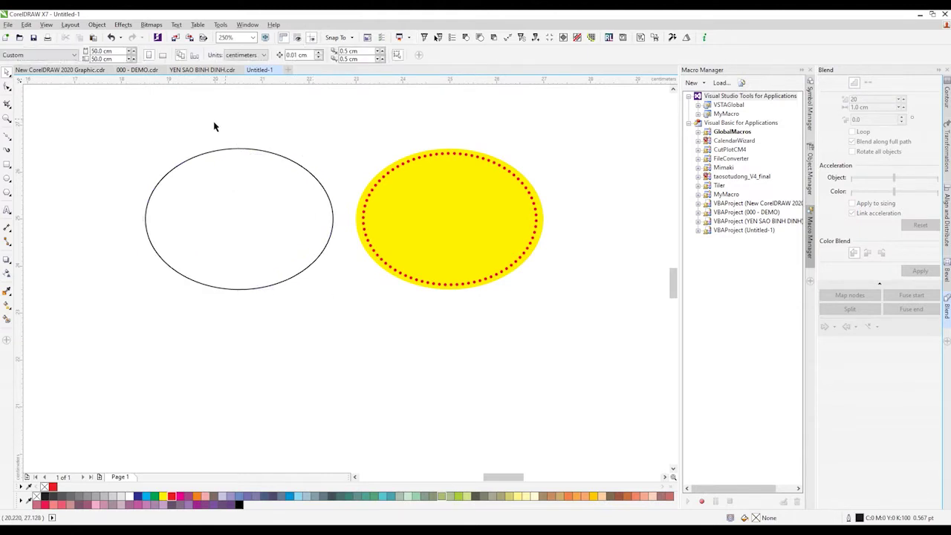
click(256, 162)
drag(334, 144, 330, 153)
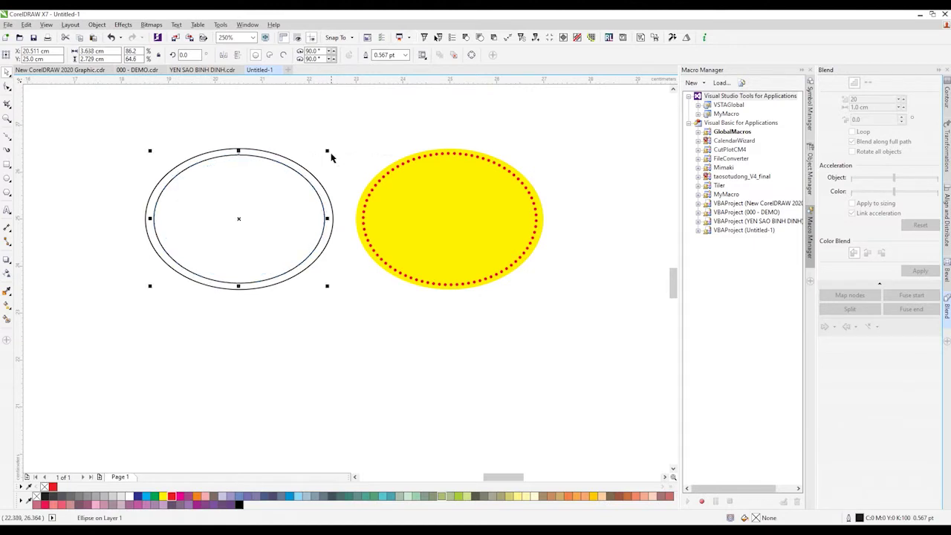
click(327, 132)
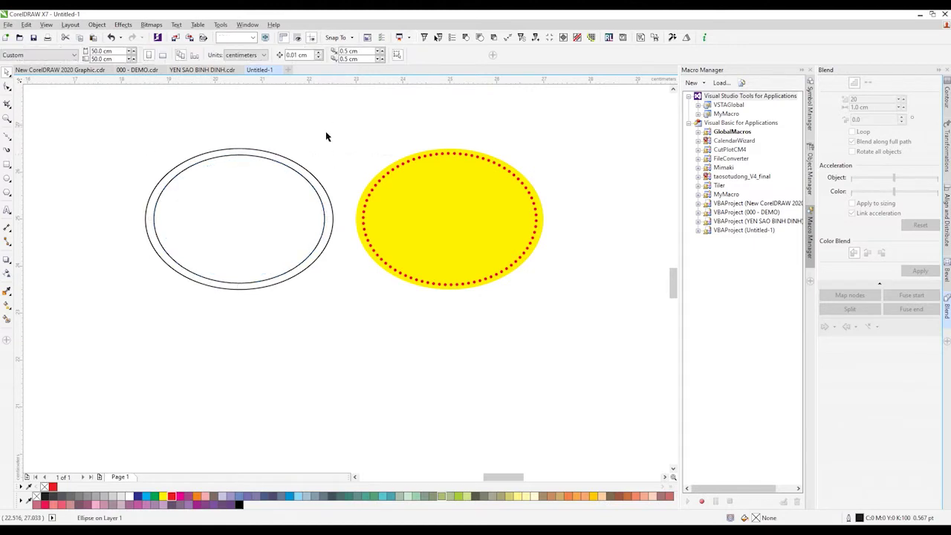
- Convert the inner ellipse to curves
click(289, 171)
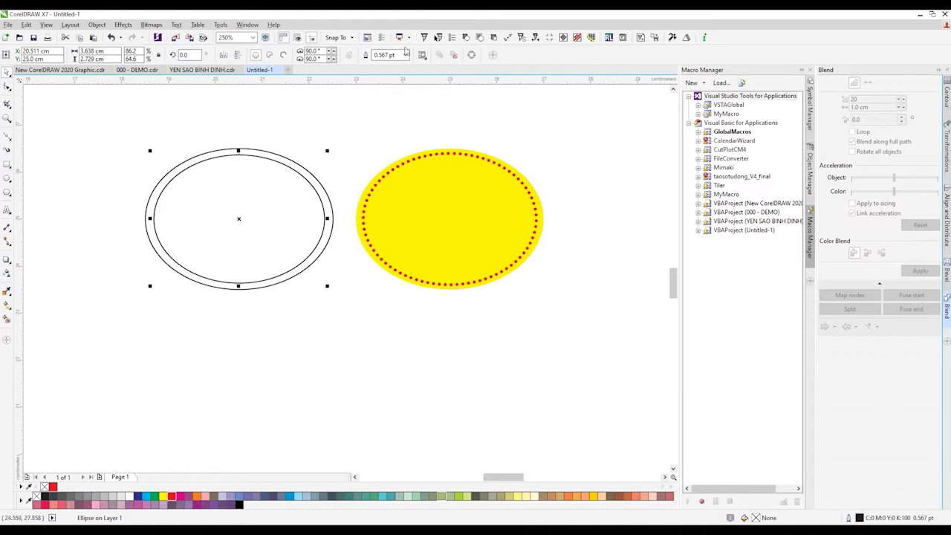
click(97, 24)
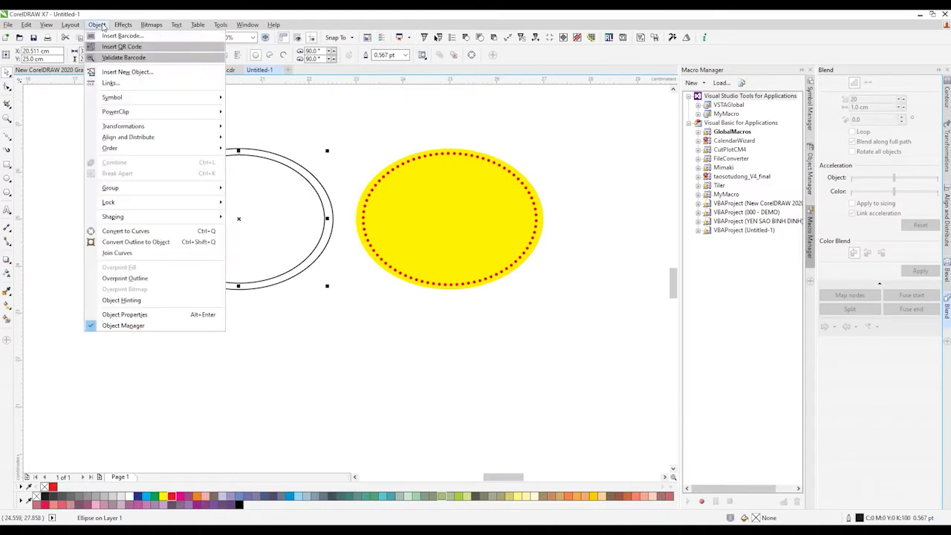
click(178, 234)
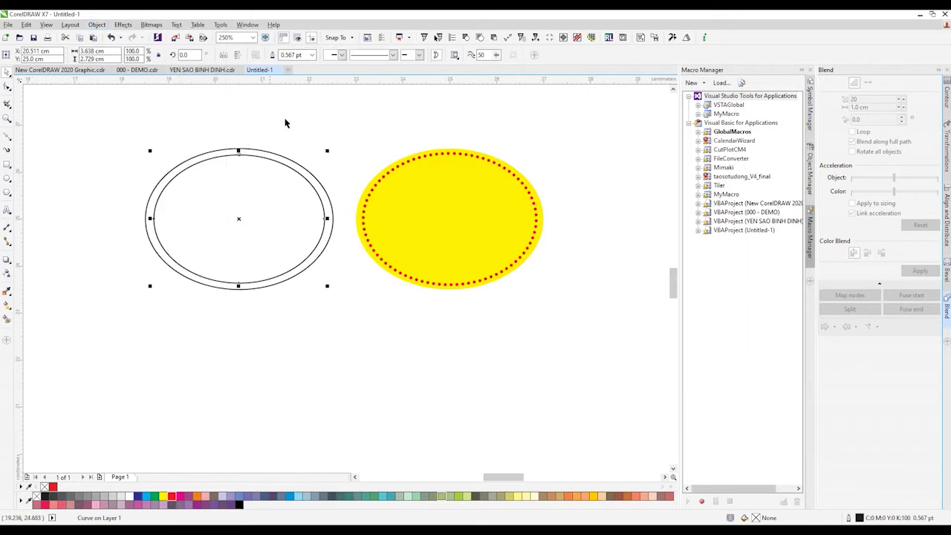
- Apply the dense dotted line style to the inner ellipse and set its outline width to 1.0 pt
click(393, 56)
click(396, 90)
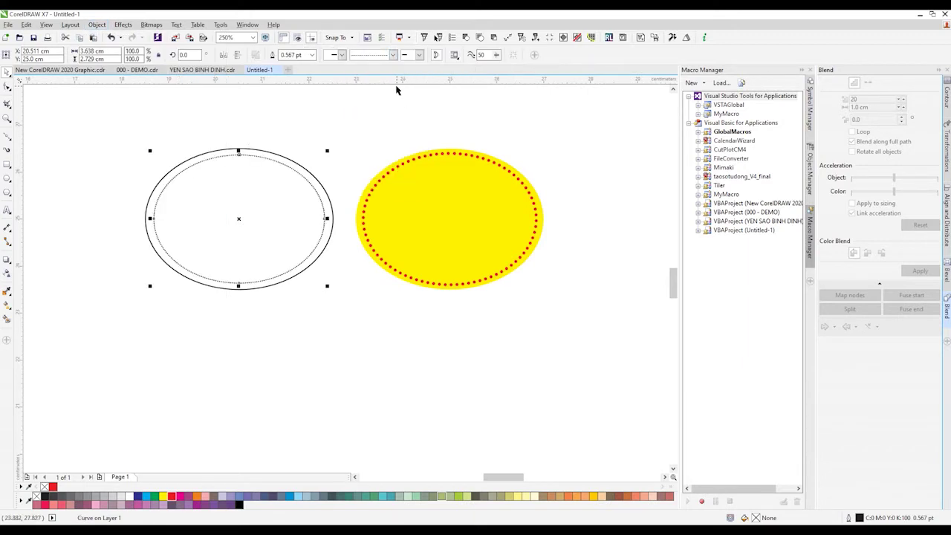
scroll(220, 151, up, 6)
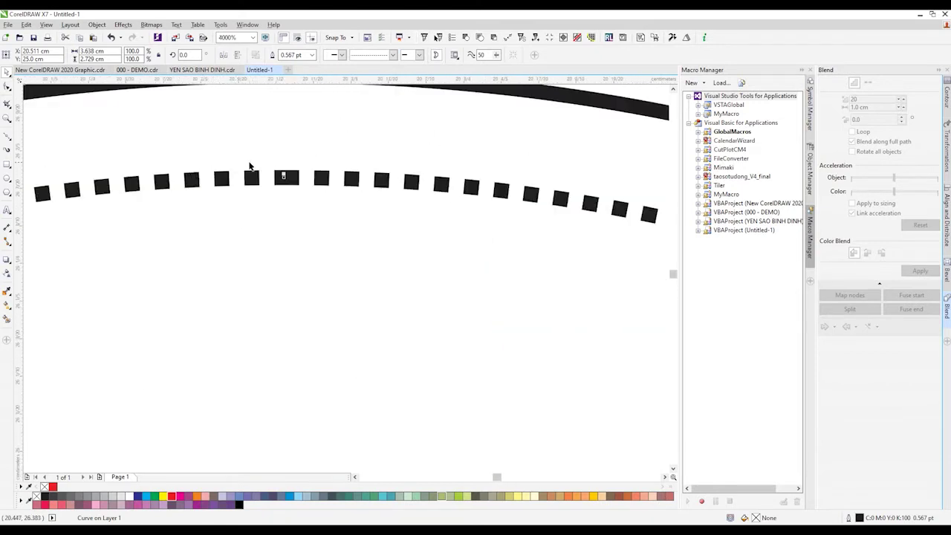
click(312, 56)
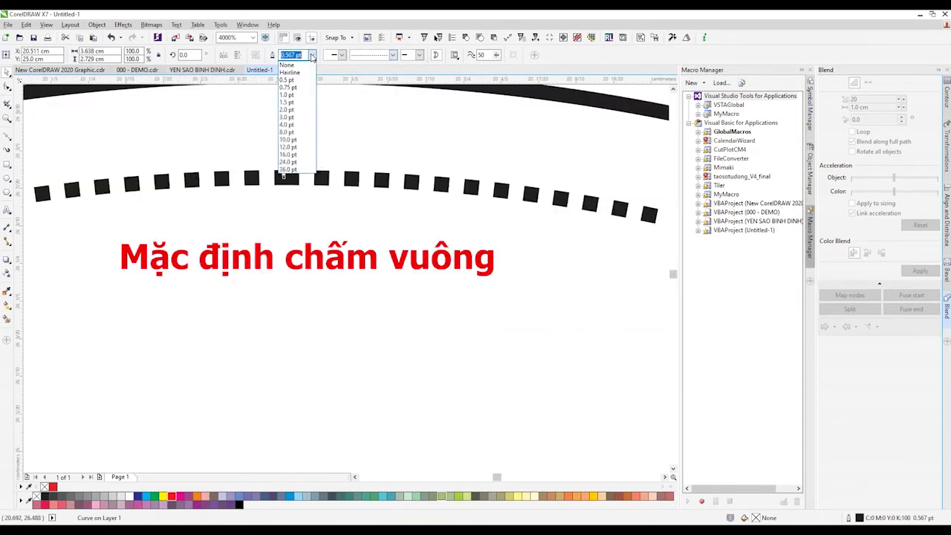
click(287, 94)
scroll(338, 191, down, 2)
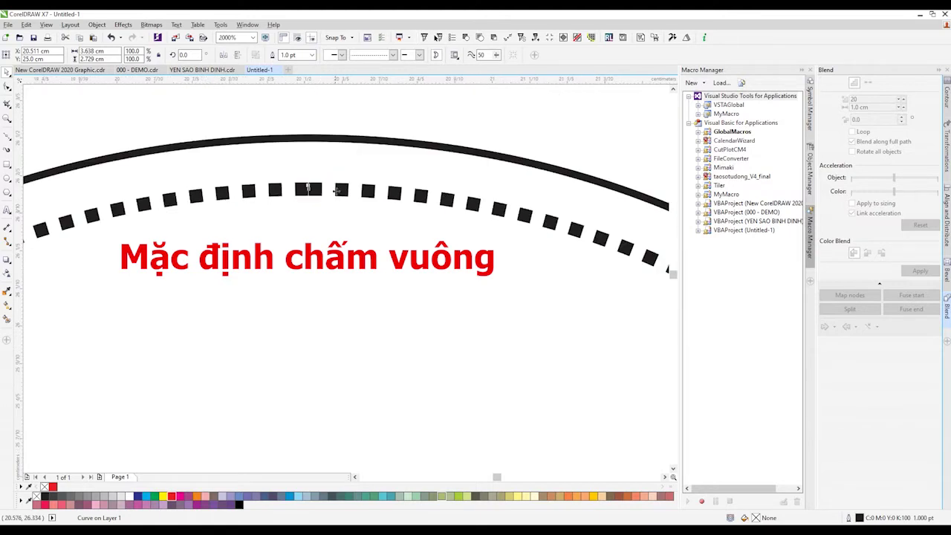
- Try the two more widely spaced dotted line styles on the inner ellipse
click(393, 54)
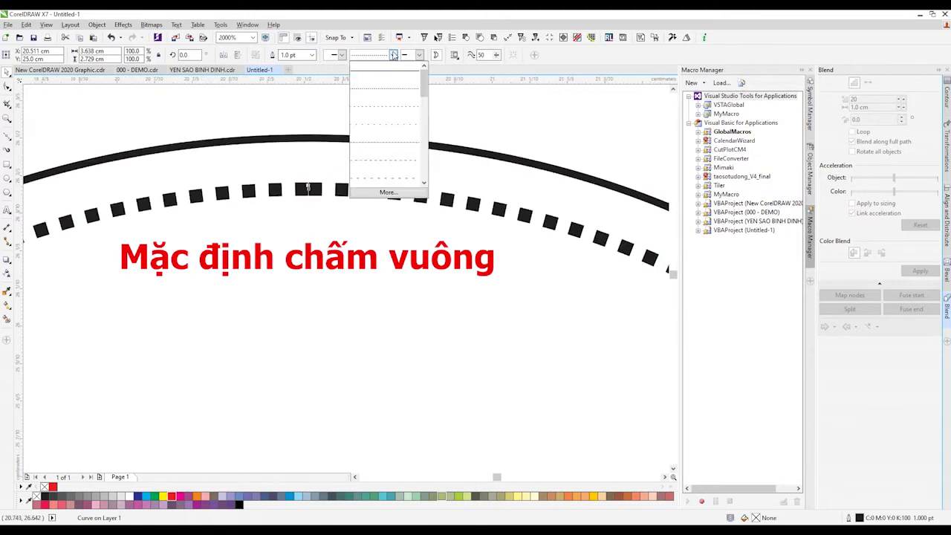
click(395, 105)
click(394, 55)
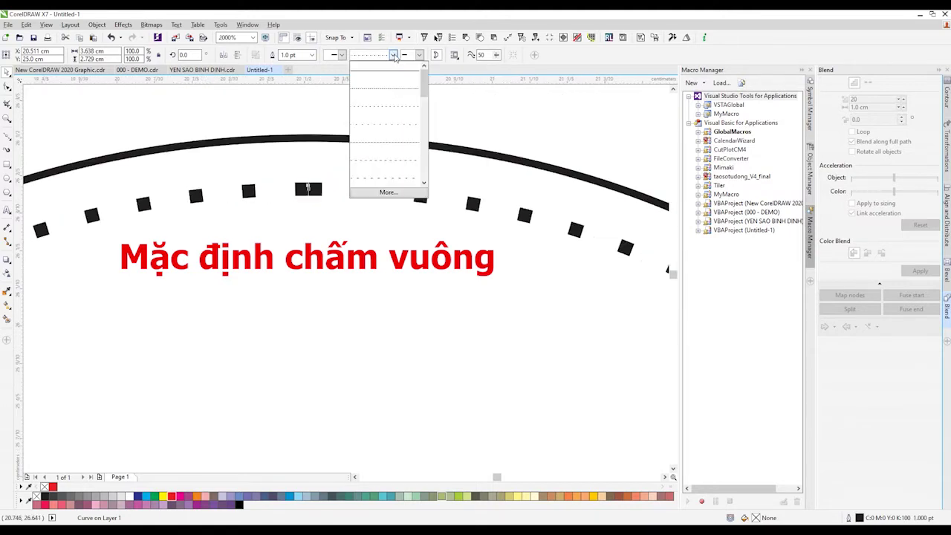
click(397, 126)
- Try the three short-dash line styles on the inner ellipse and compare the result with the yellow ellipse's round dots
click(394, 55)
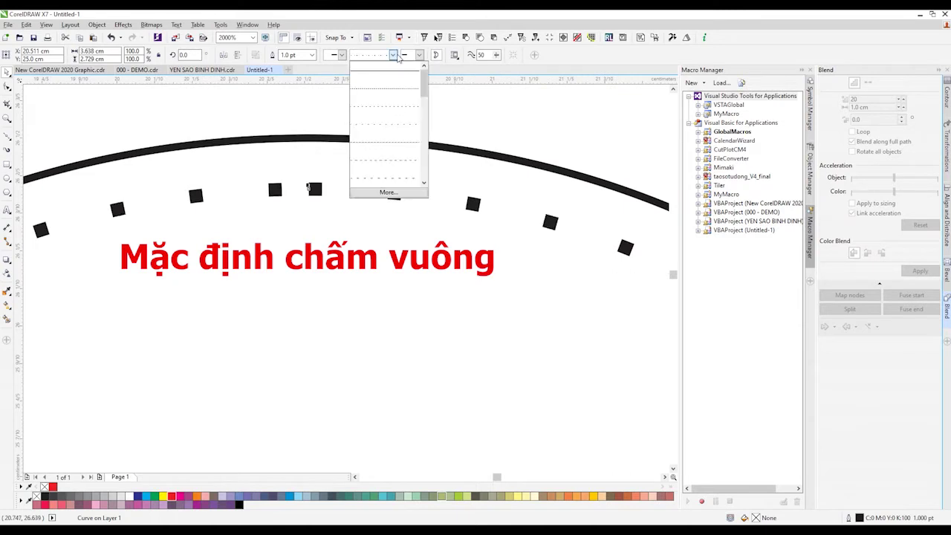
click(402, 145)
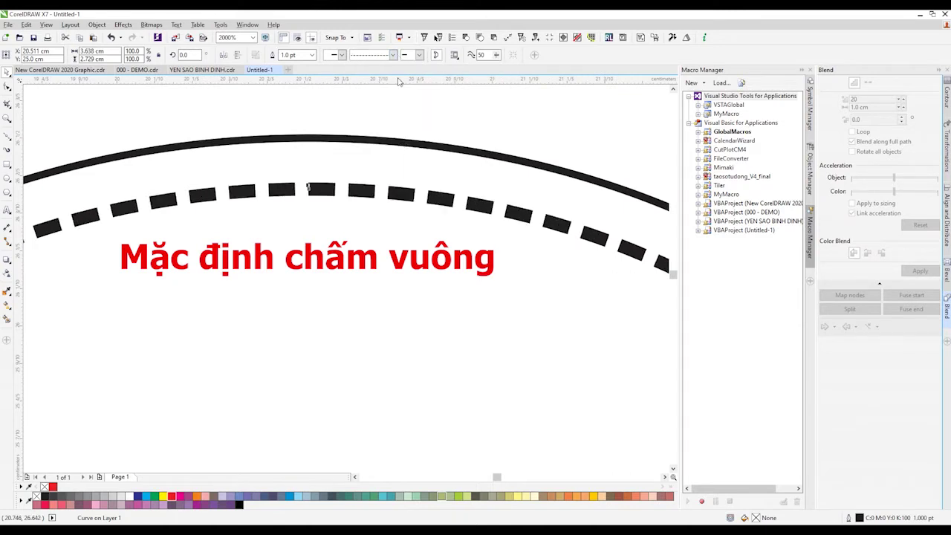
click(393, 56)
click(391, 158)
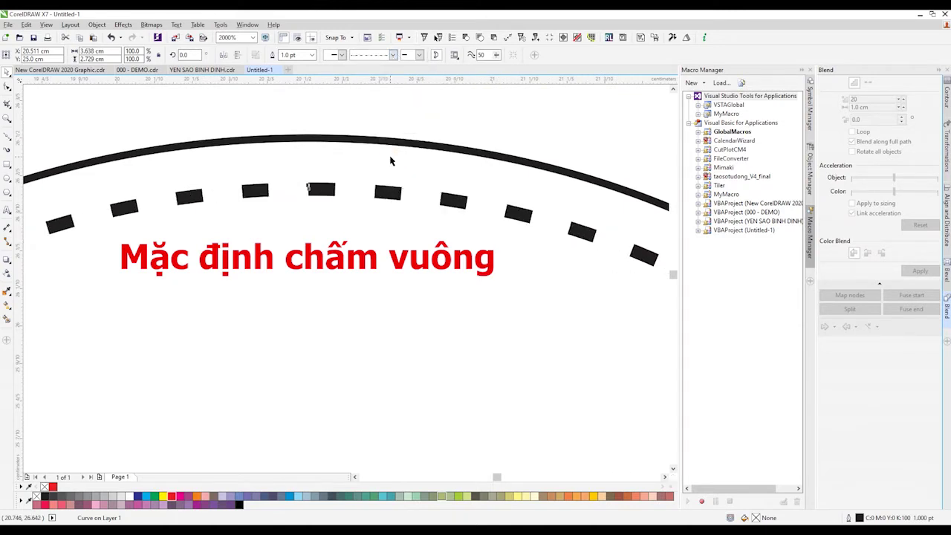
click(393, 57)
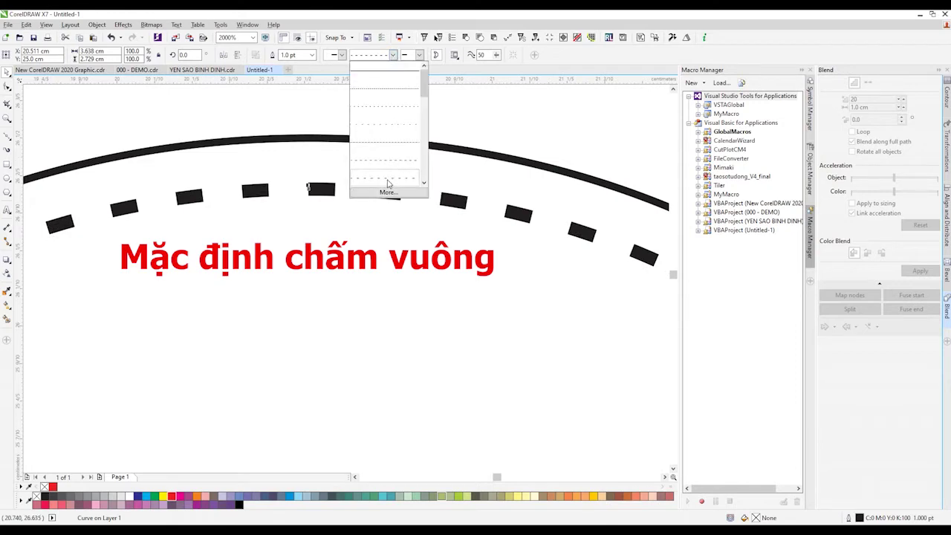
click(386, 178)
scroll(387, 178, down, 3)
scroll(387, 178, up, 1)
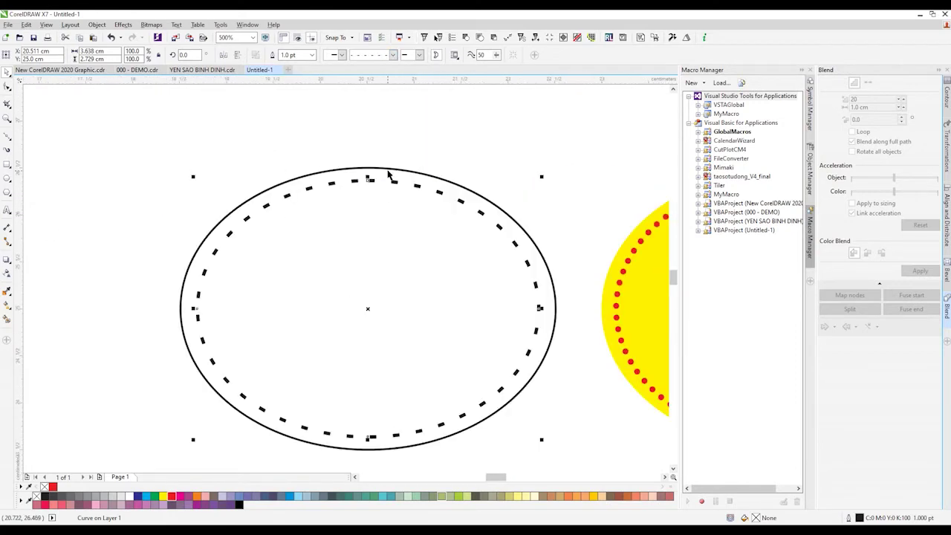
scroll(387, 178, down, 1)
scroll(499, 213, up, 4)
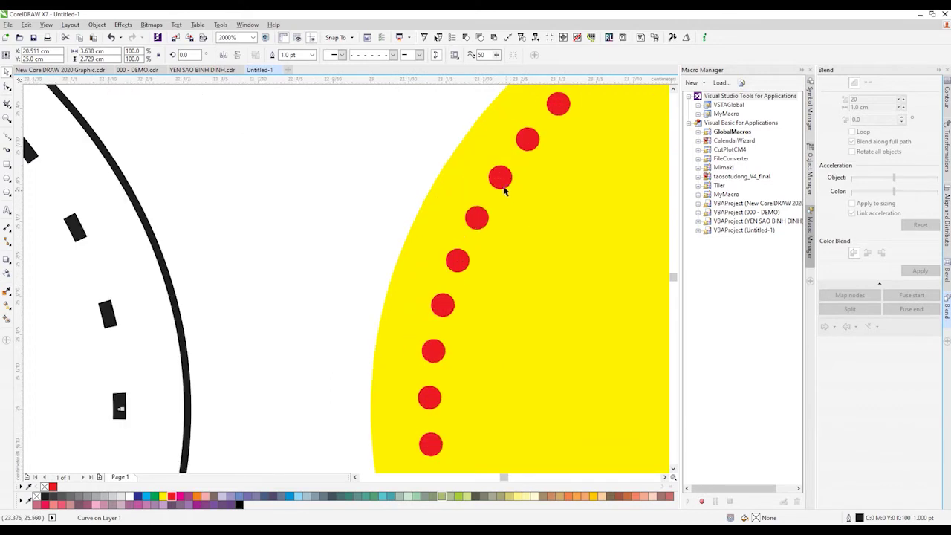
scroll(497, 177, down, 4)
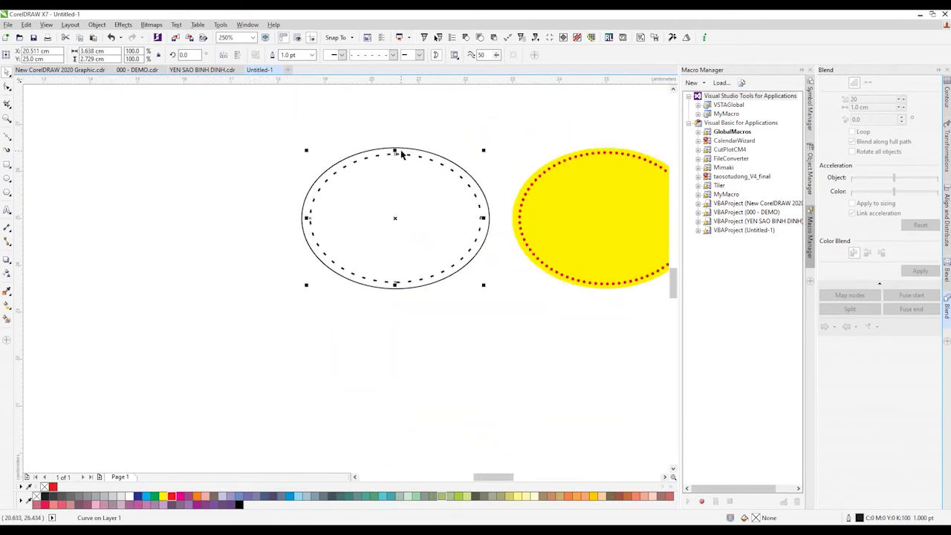
- Return the inner ellipse to a solid line style and set its outline width to Hairline
scroll(401, 153, up, 1)
click(393, 55)
click(386, 71)
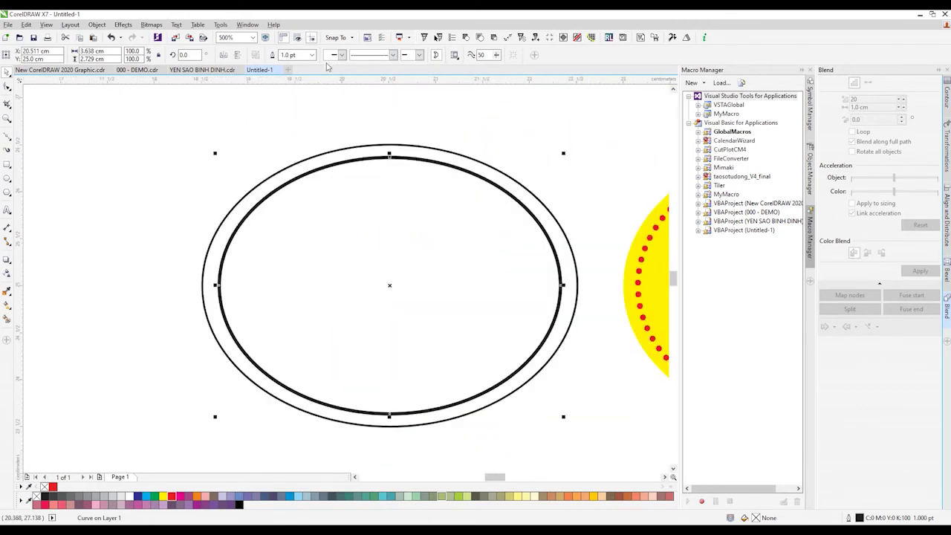
click(313, 57)
click(322, 86)
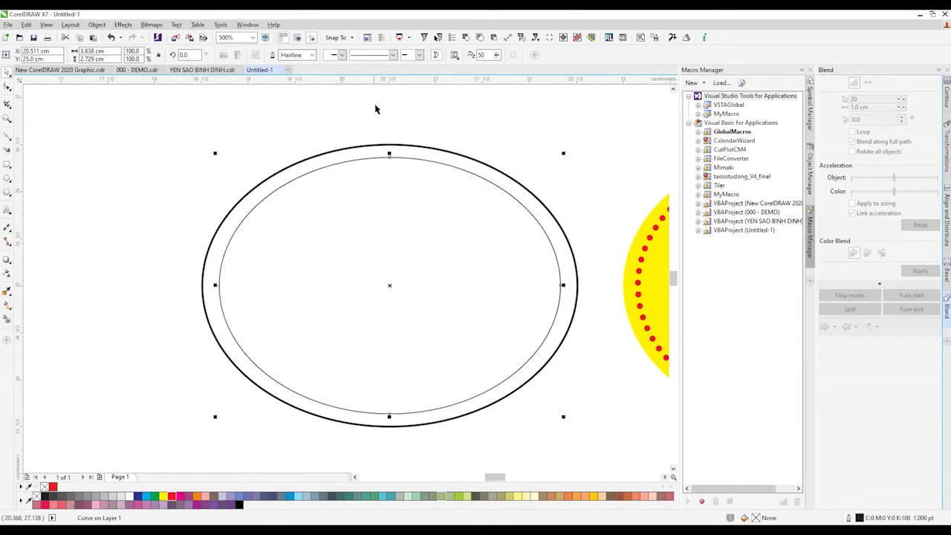
click(376, 115)
- Check the size of a single red dot within the grouped ring on the yellow ellipse
scroll(252, 118, down, 2)
scroll(468, 162, up, 4)
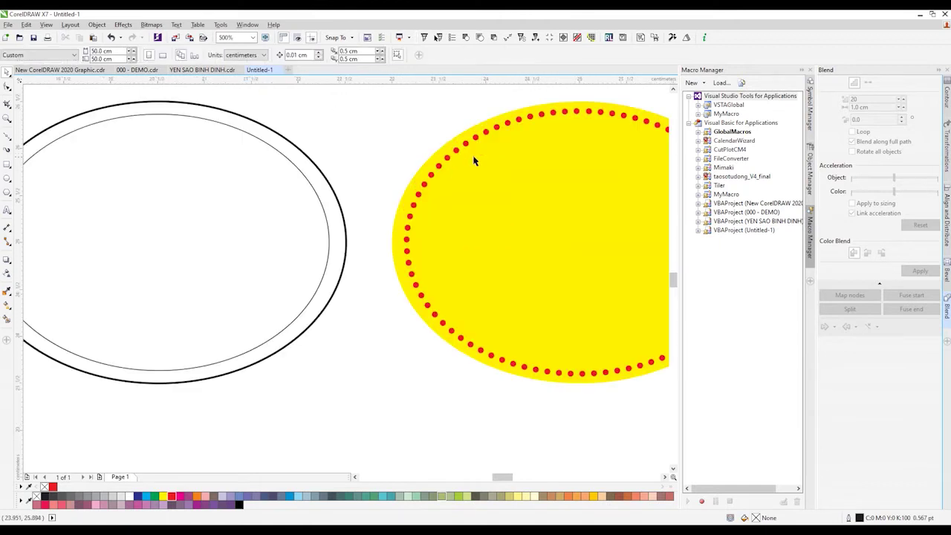
scroll(466, 162, up, 1)
click(430, 162)
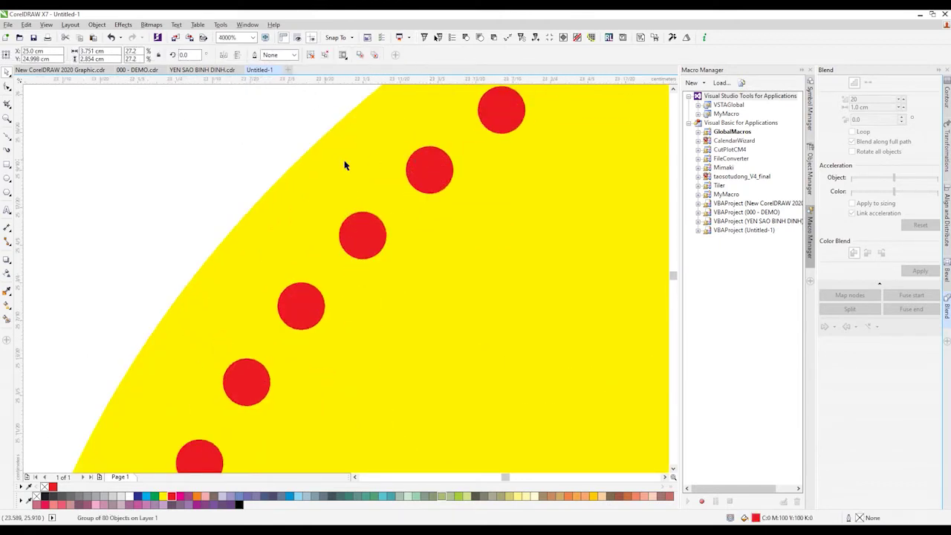
click(328, 58)
click(436, 166)
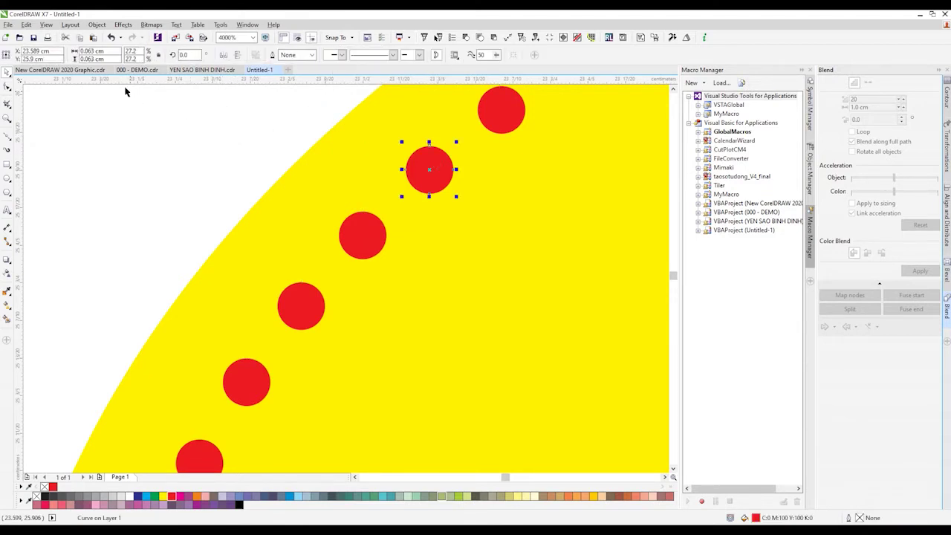
double_click(110, 50)
scroll(497, 182, down, 5)
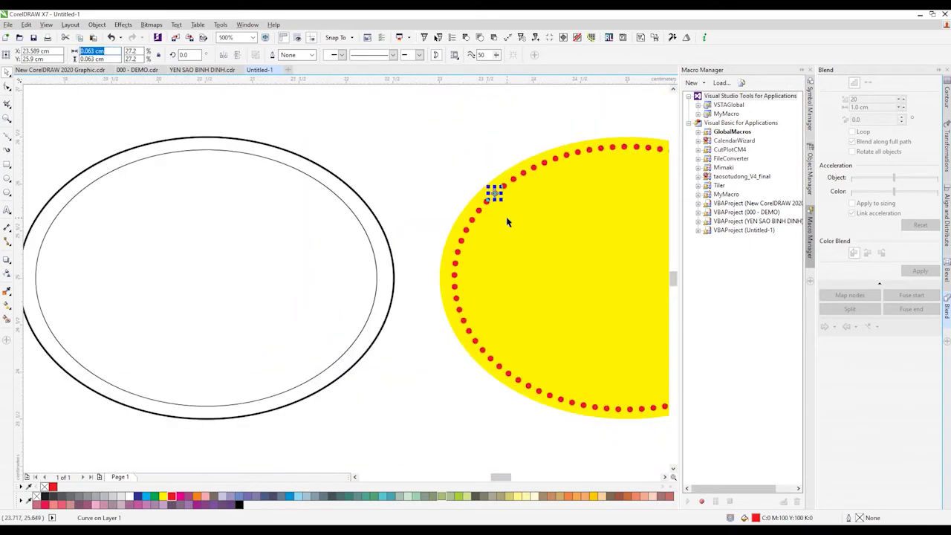
scroll(322, 149, up, 3)
key(Escape)
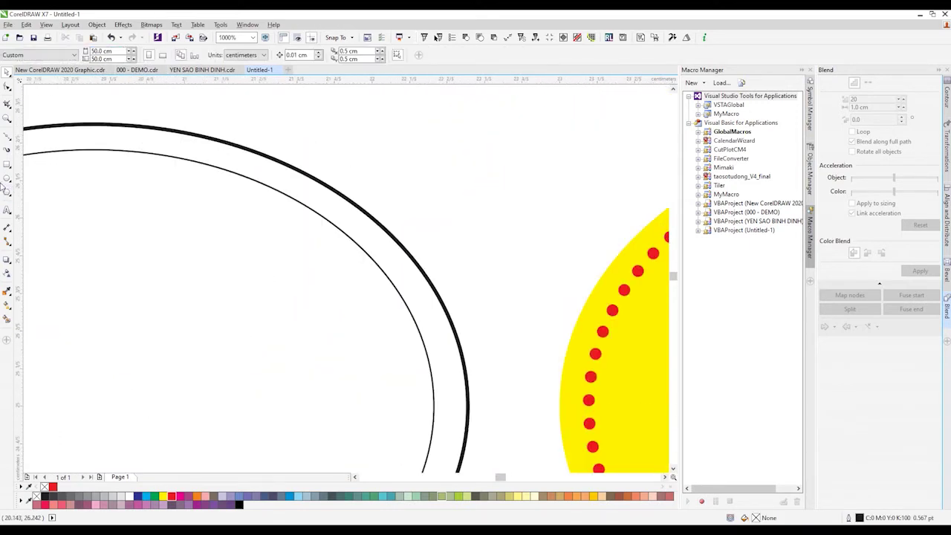
- Draw a small circle outside the outlined ellipses and set its diameter to 0.063 cm
click(7, 179)
drag(394, 135, 446, 182)
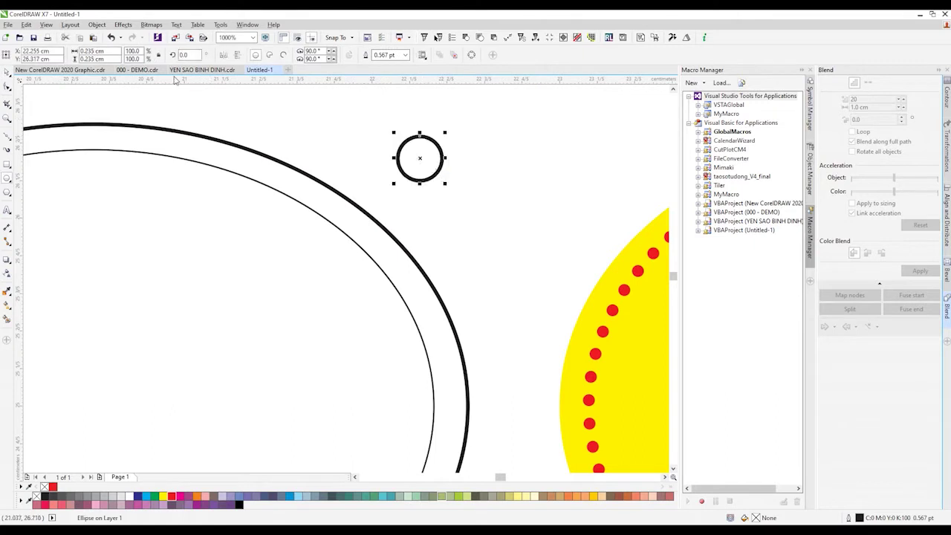
double_click(96, 51)
text(0.063)
key(Return)
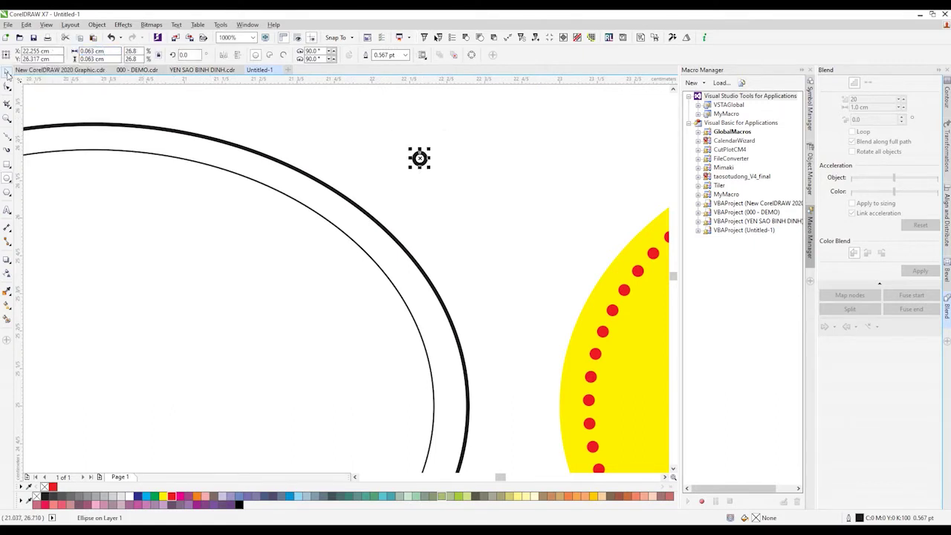
- Fill the small circle with red and remove its outline
click(52, 487)
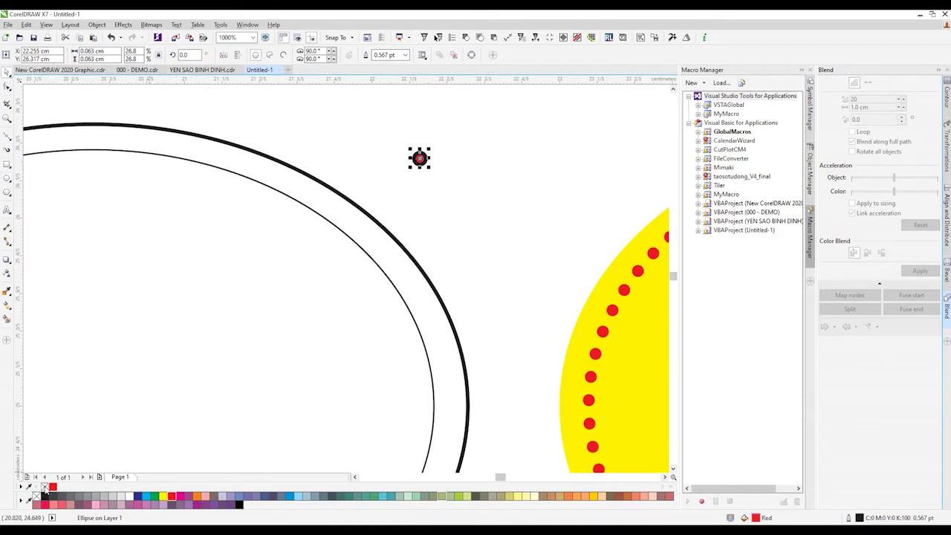
right_click(45, 486)
- Place the red dot just above the top centre of the outlined ellipses and duplicate it a short distance to its right
scroll(410, 188, down, 3)
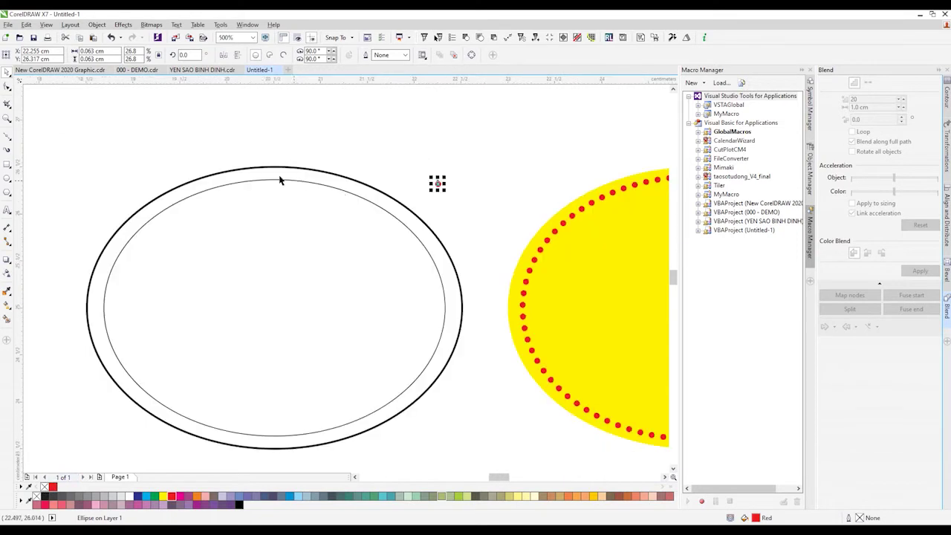
scroll(275, 175, up, 3)
drag(535, 142, 257, 131)
key(Escape)
scroll(494, 195, down, 2)
scroll(411, 182, up, 2)
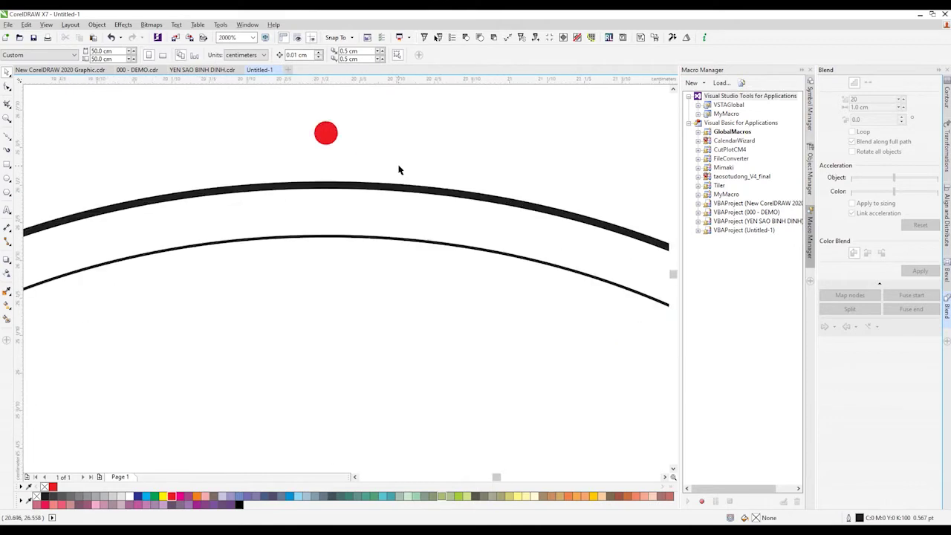
click(328, 135)
drag(327, 136, 368, 134)
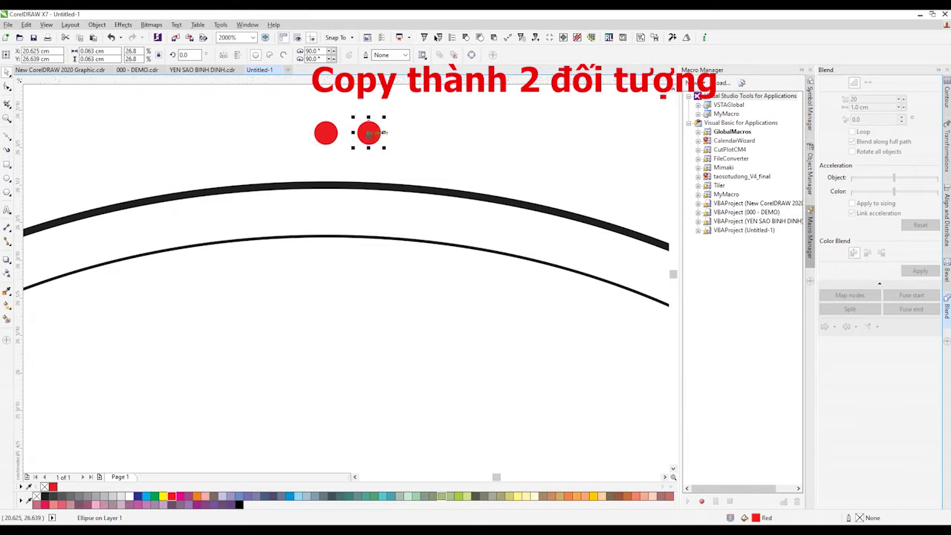
- Select both red dots and blend them with 20 intermediate steps
click(466, 128)
drag(267, 99, 418, 167)
click(122, 24)
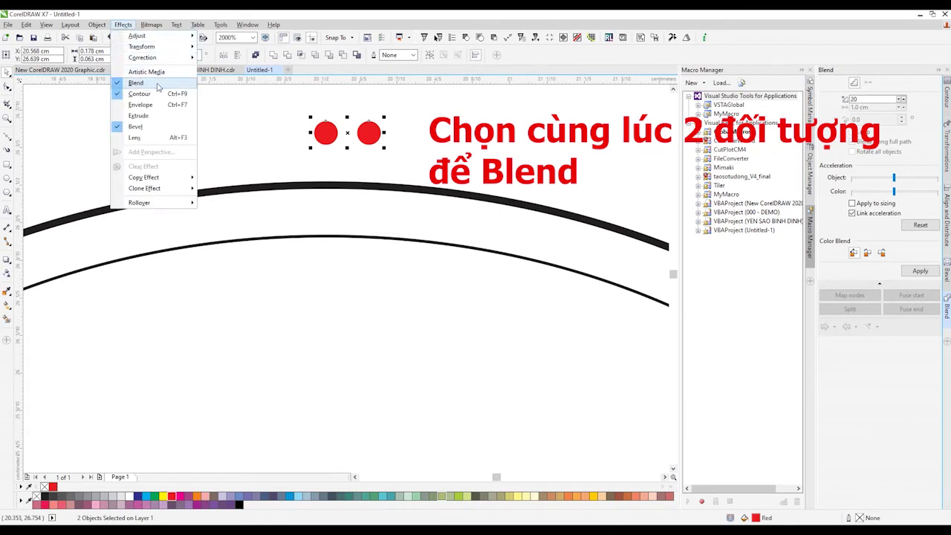
click(817, 67)
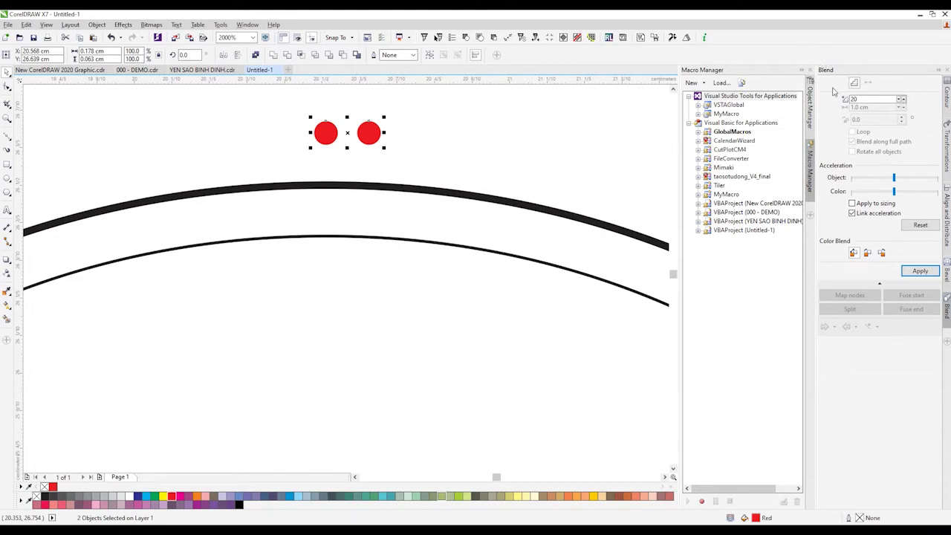
click(919, 271)
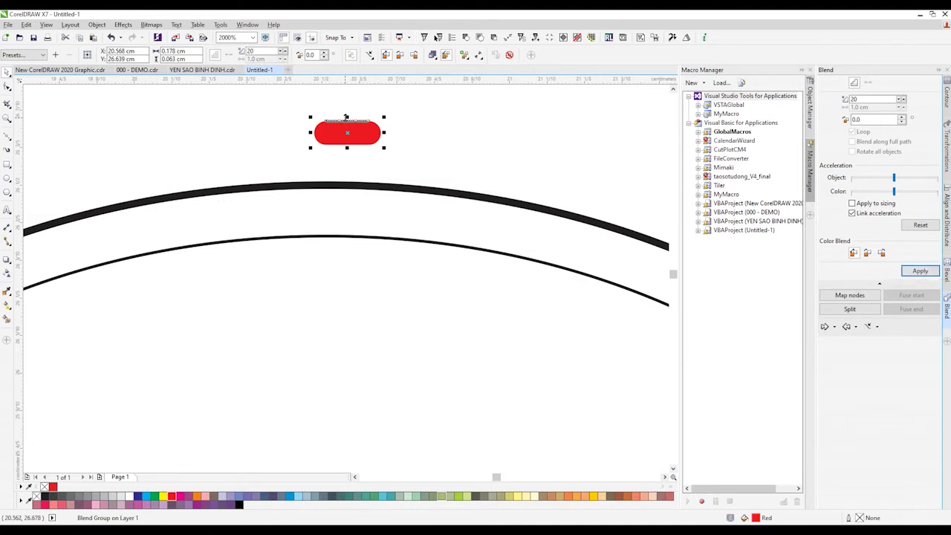
- Set the number of steps in the red dot blend to 1
scroll(343, 118, up, 4)
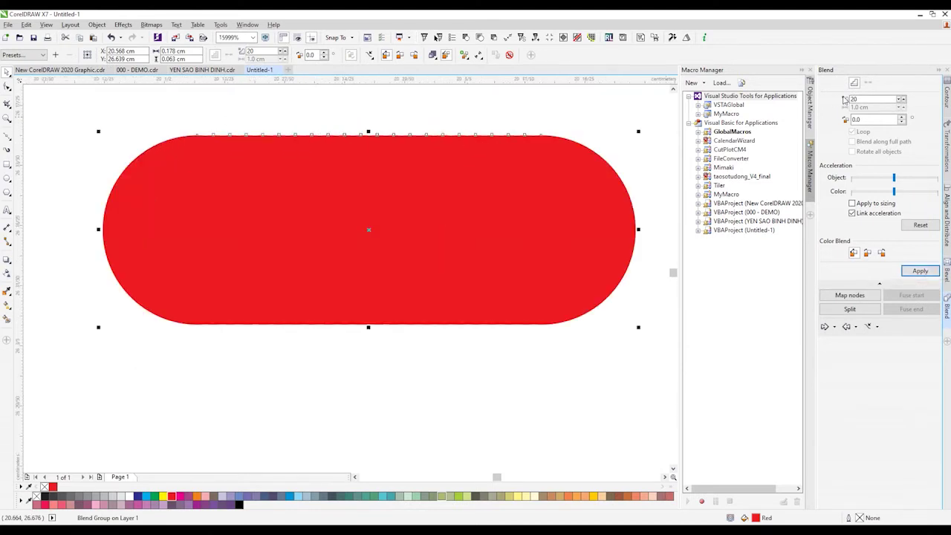
double_click(856, 99)
click(921, 270)
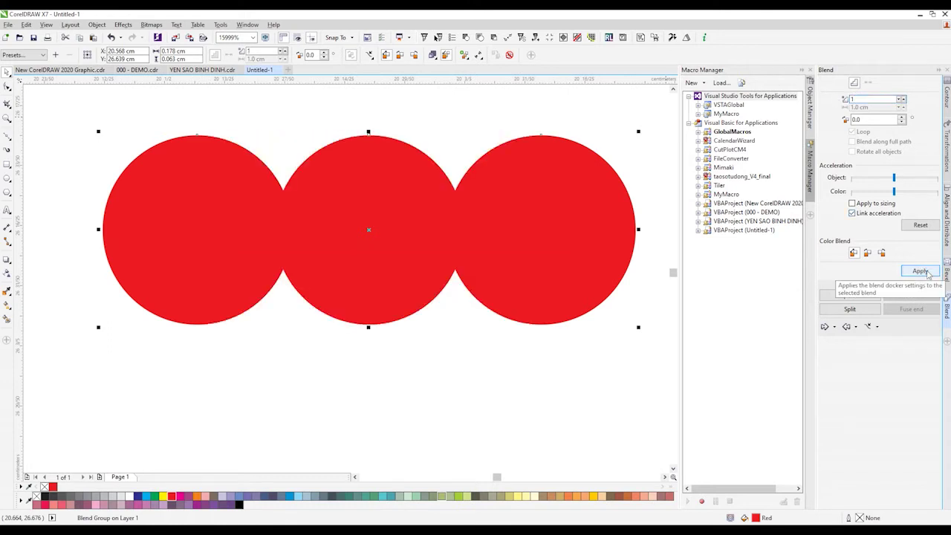
scroll(450, 135, down, 2)
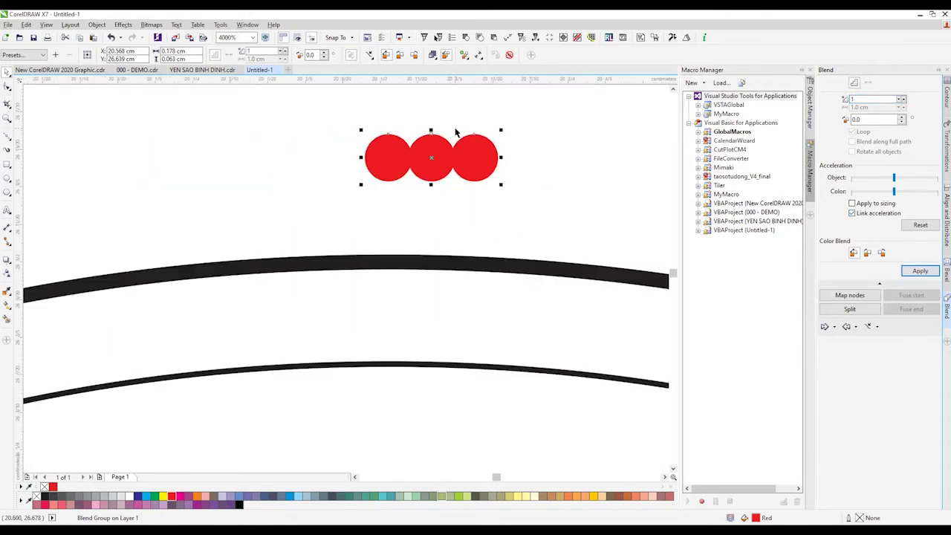
- Change the red dot blend to 2 intermediate steps
double_click(854, 98)
text(2)
click(920, 272)
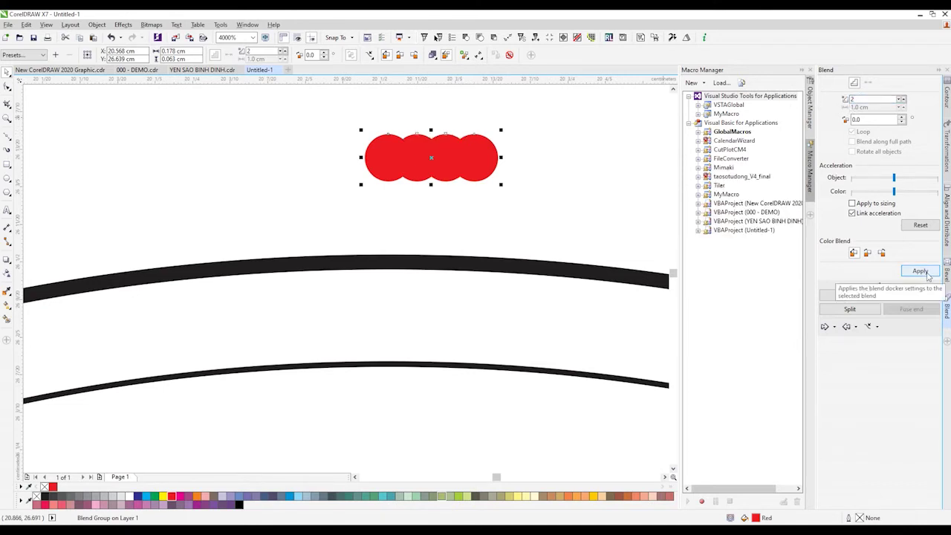
- Attach the blend of red dots to the inner ellipse as its new path
scroll(401, 159, down, 2)
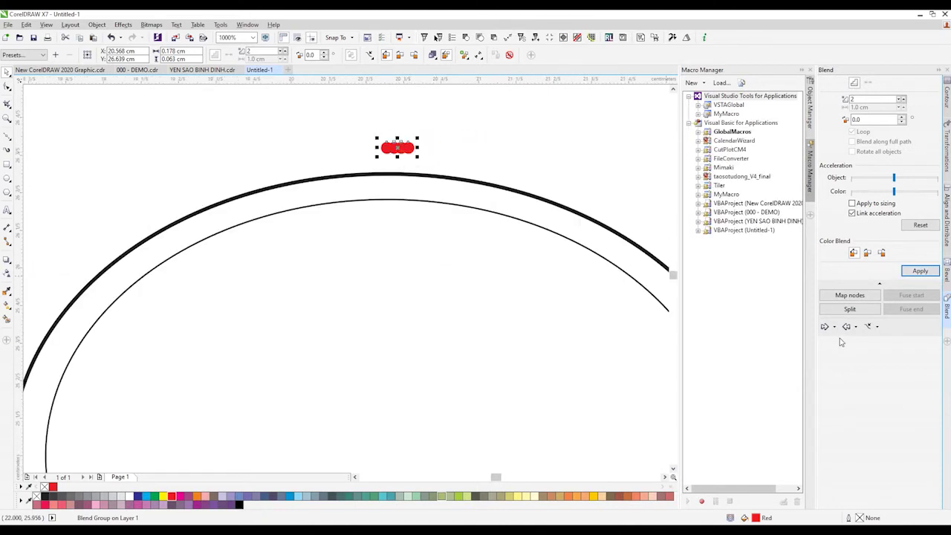
click(868, 331)
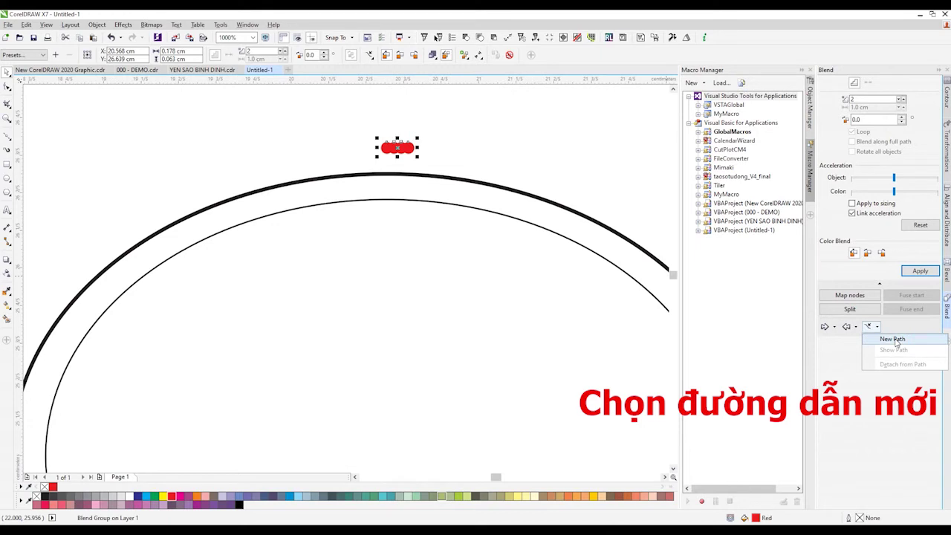
click(892, 339)
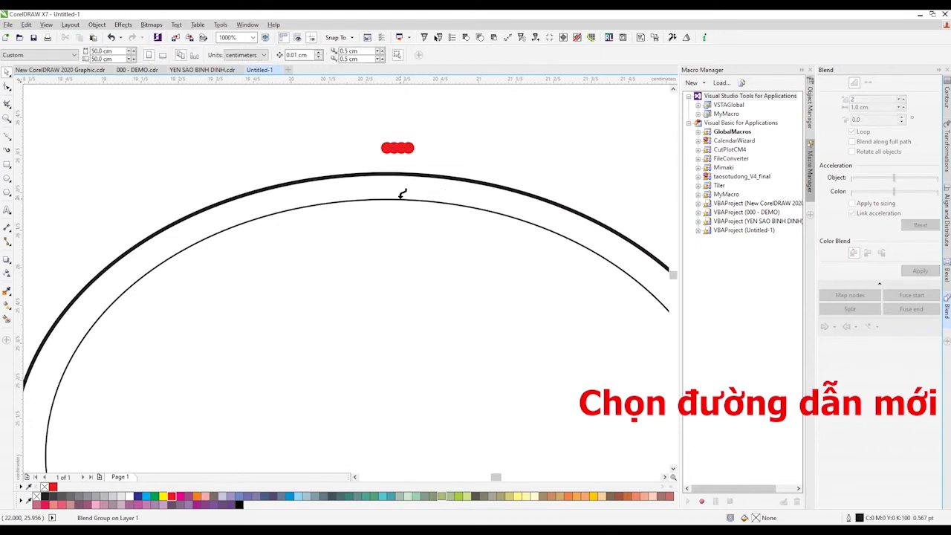
click(402, 194)
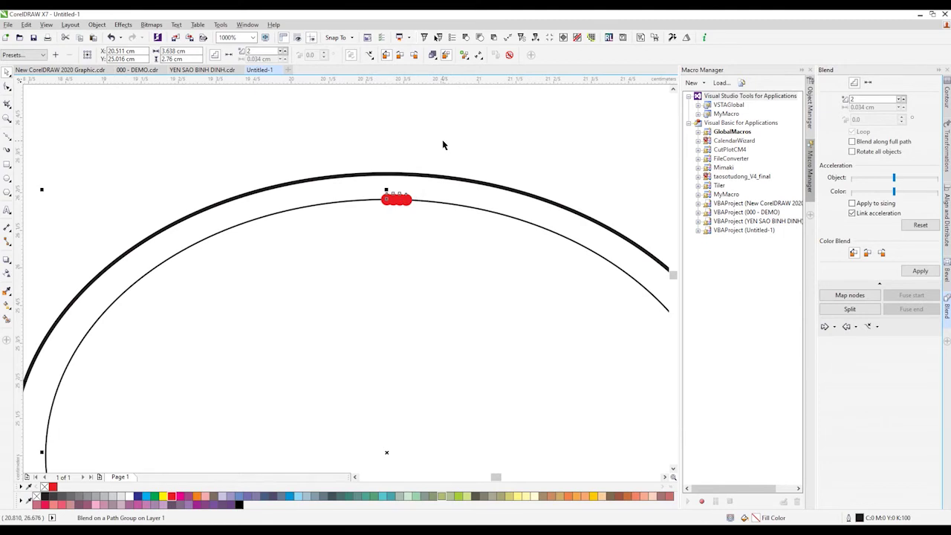
- Slide the blend's last dot clockwise along the inner ellipse to its upper-right part, spreading the dots apart
click(410, 199)
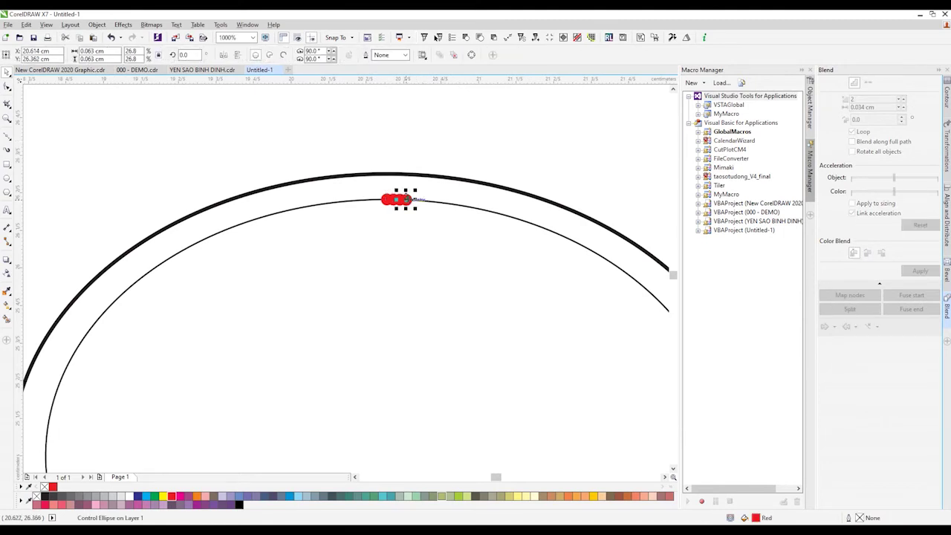
drag(410, 199, 558, 233)
scroll(356, 156, down, 3)
scroll(401, 156, up, 2)
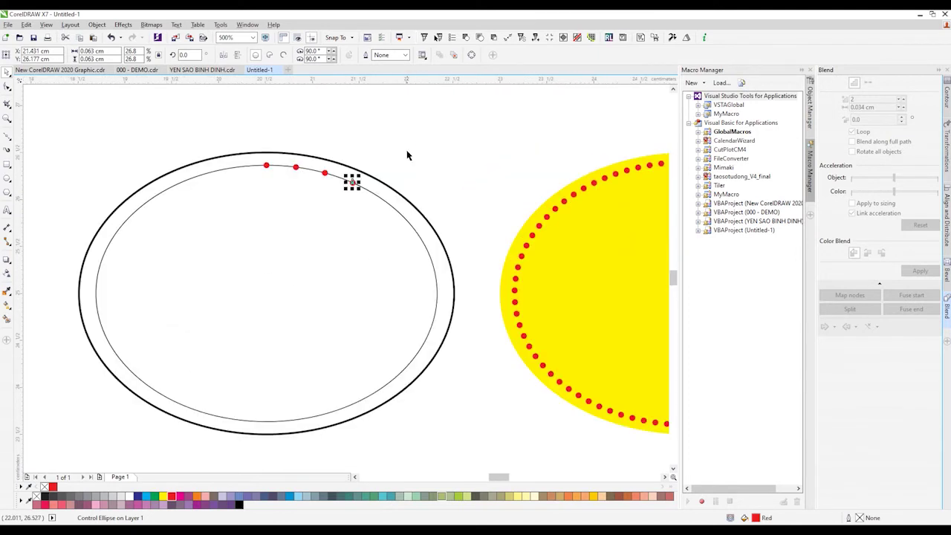
drag(353, 183, 389, 205)
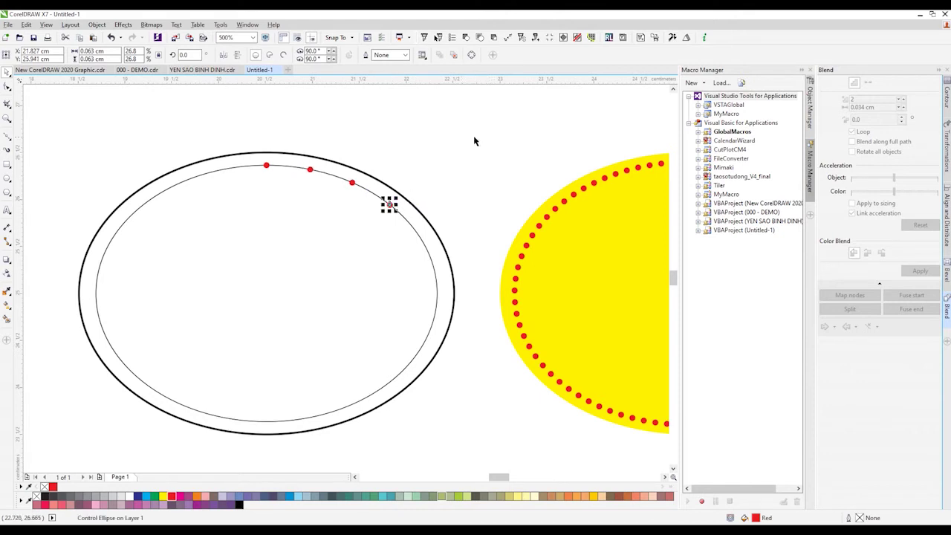
click(389, 179)
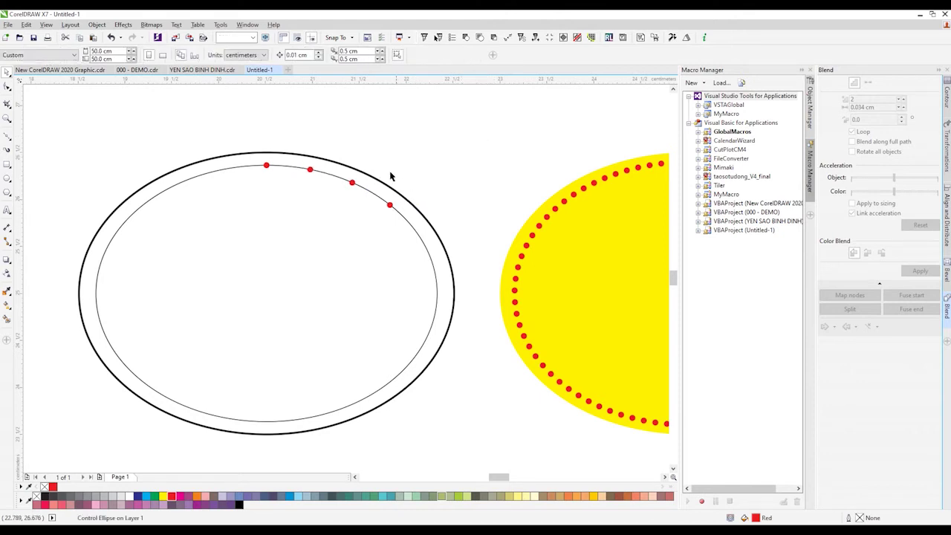
- Raise the number of steps in the path blend to 20
click(351, 182)
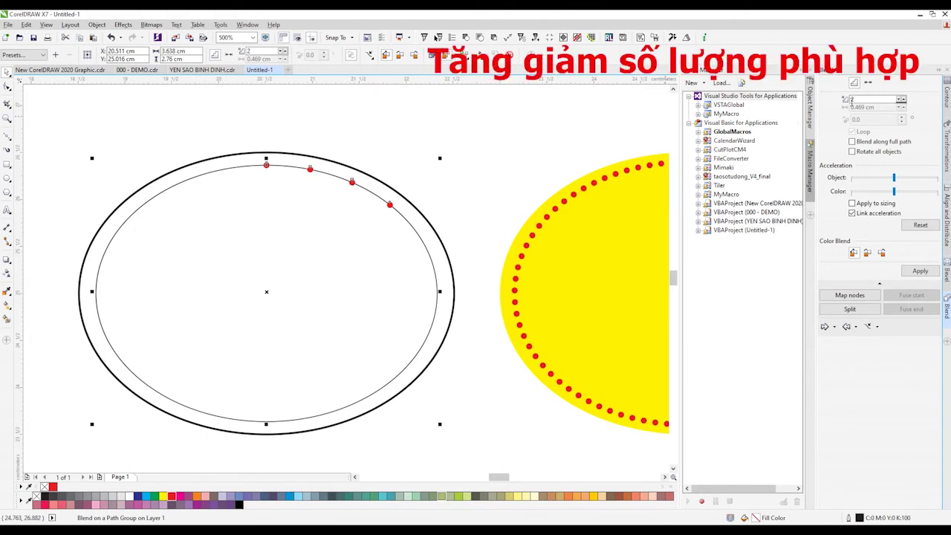
click(854, 98)
click(921, 270)
click(259, 180)
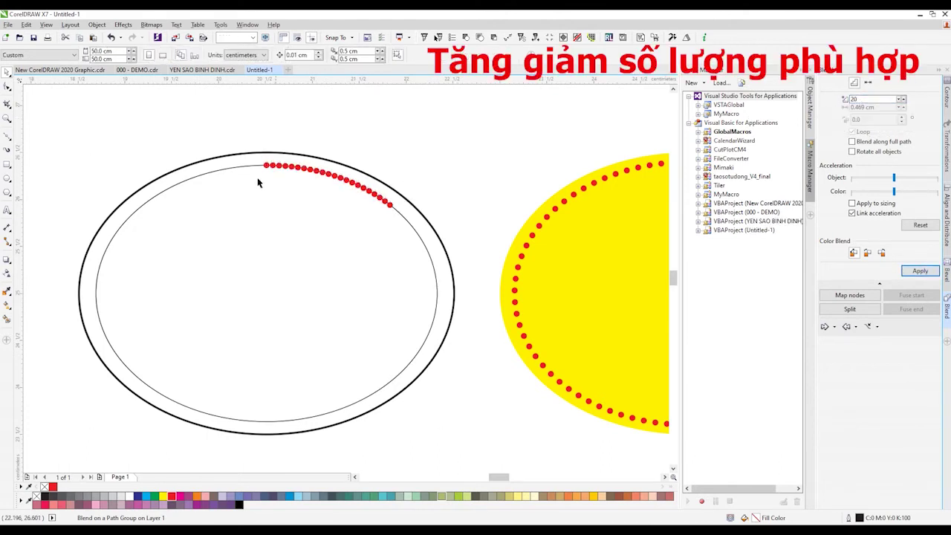
- Reposition the blend's two end dots near the inner ellipse's top centre so the dots spread around the whole ellipse
click(264, 164)
drag(262, 164, 236, 166)
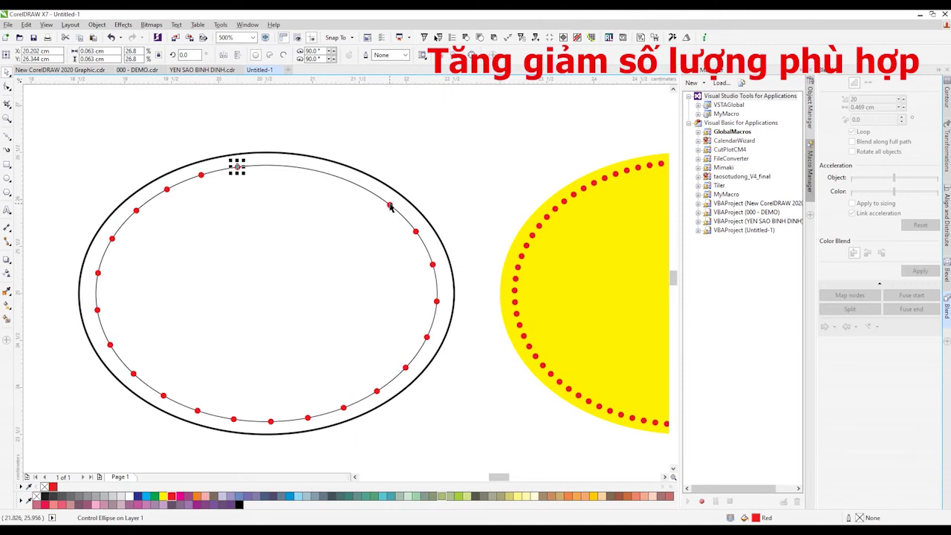
drag(389, 206, 250, 166)
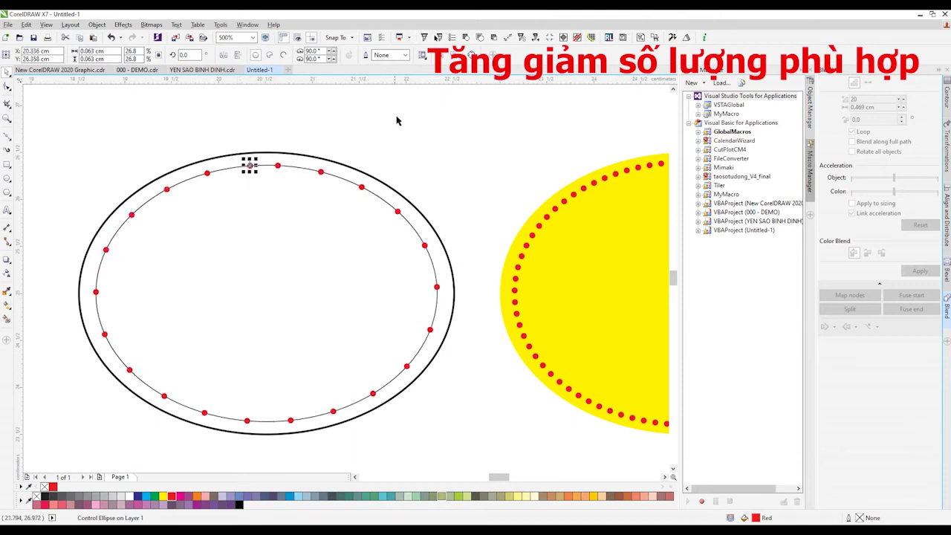
- Select the blend on the inner ellipse and set its number of steps to 40
click(318, 180)
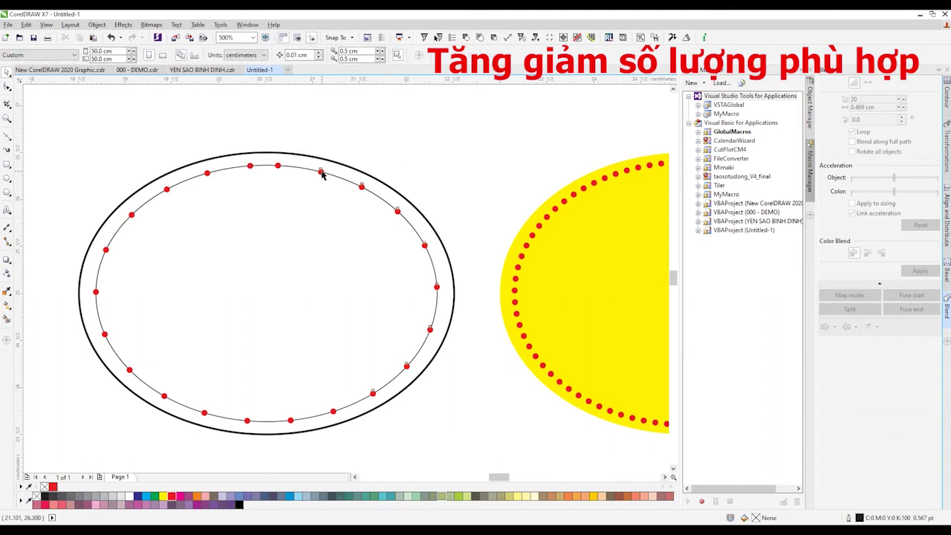
click(321, 173)
drag(855, 99, 836, 96)
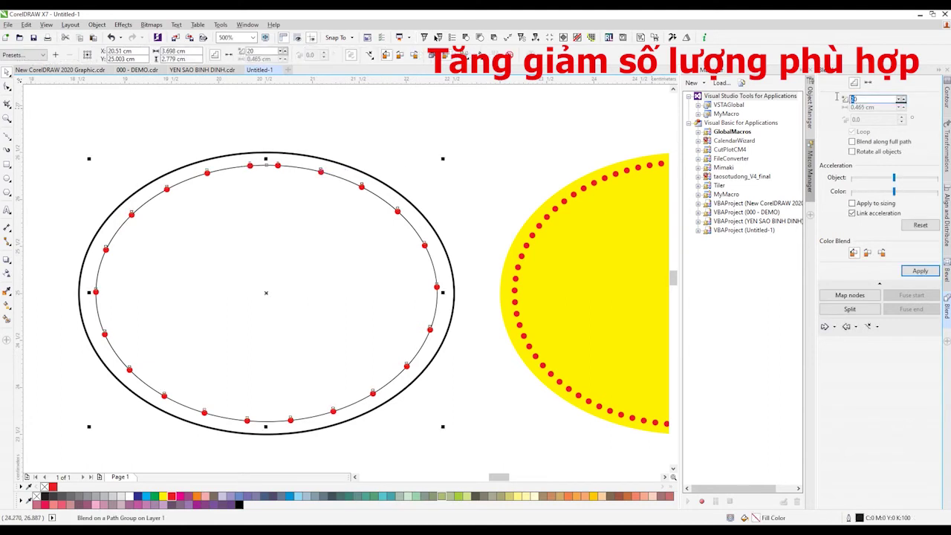
text(40)
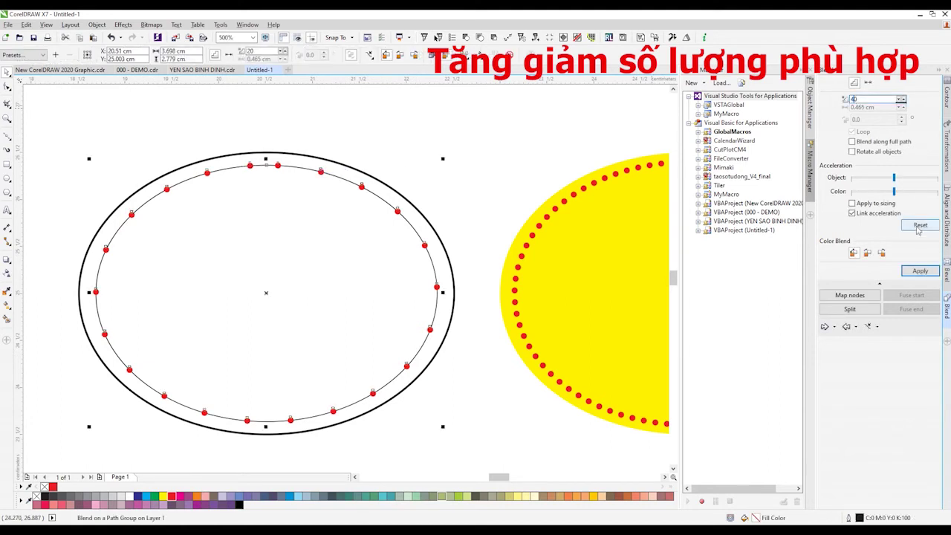
click(920, 271)
- Set the number of steps in the blend around the inner ellipse to 80
drag(875, 99, 841, 99)
text(80)
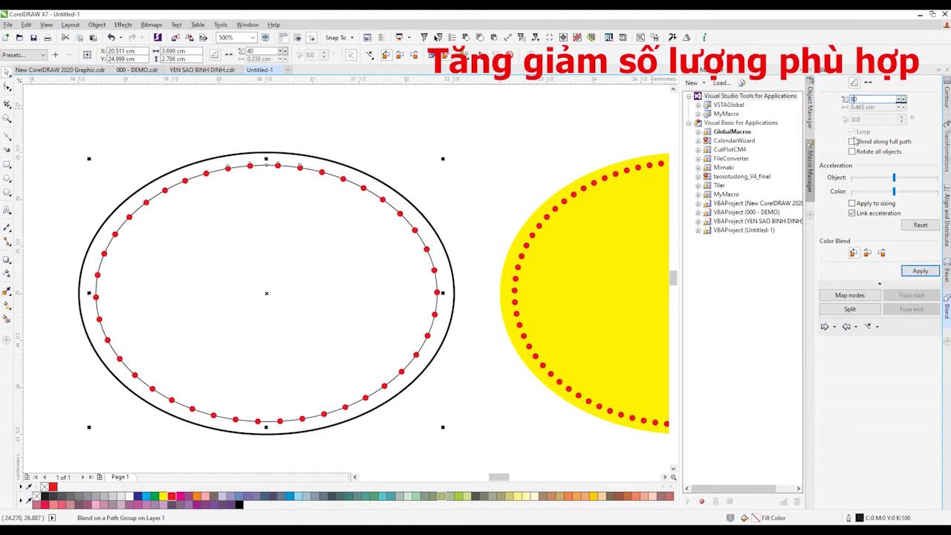
click(919, 271)
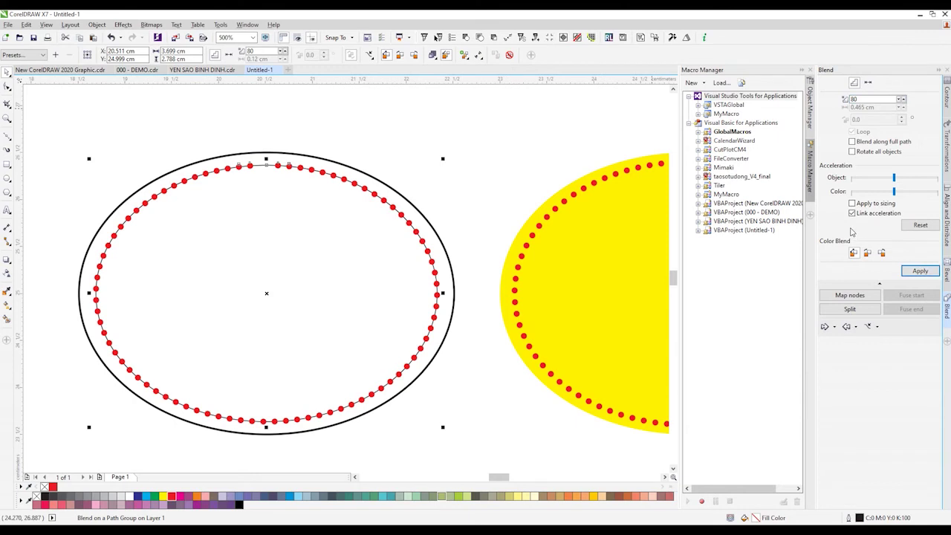
- Close the gap at the top of the dot ring by sliding the end dot left of centre towards the other end dot
scroll(306, 147, up, 3)
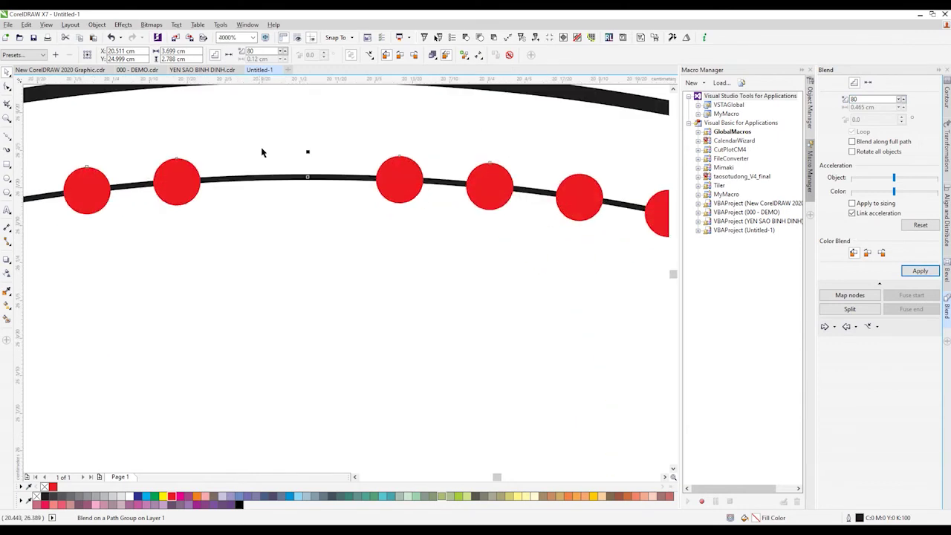
scroll(264, 153, down, 2)
click(275, 139)
click(258, 179)
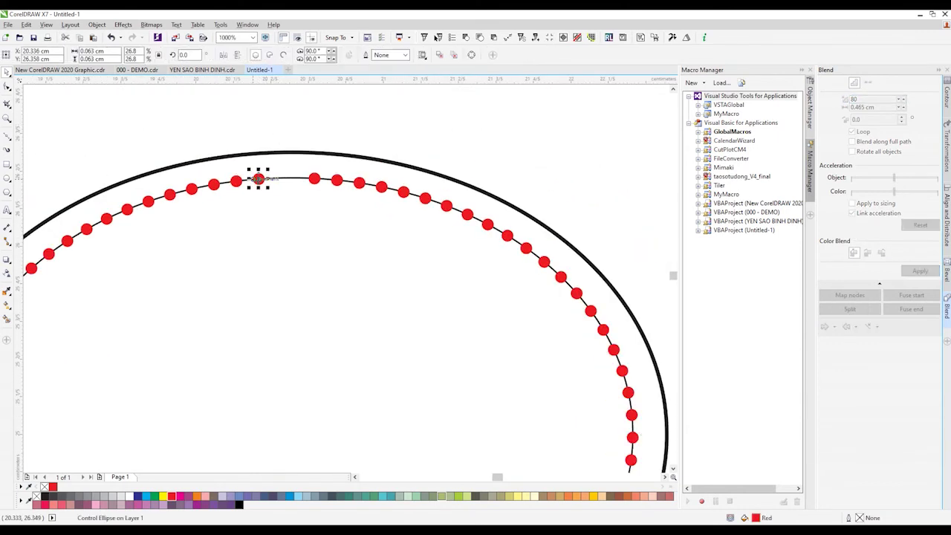
mouse_move(259, 178)
mouse_down()
mouse_move(315, 180)
mouse_move(275, 177)
mouse_up()
click(382, 112)
scroll(381, 112, down, 2)
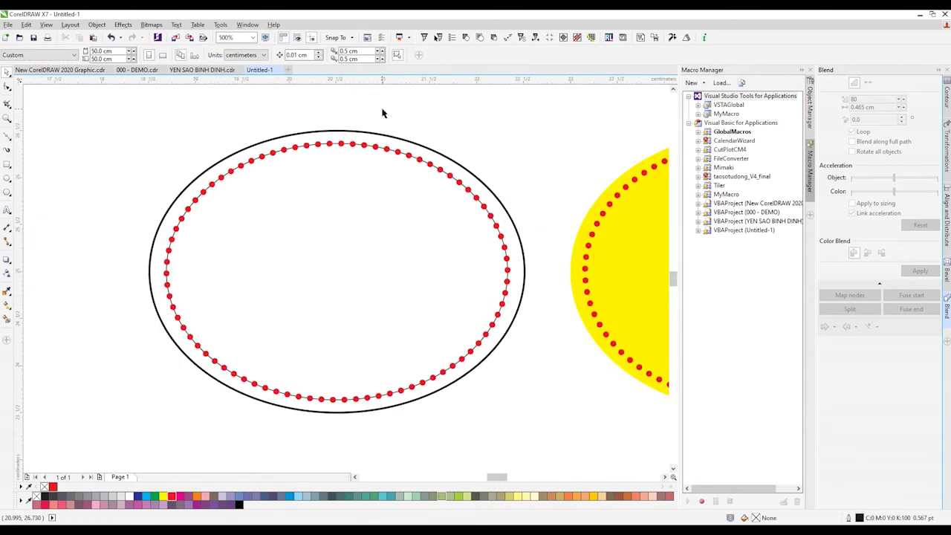
- Try to move the inner path ellipse out of the outlined ellipse while it is still linked to the blend
scroll(297, 190, down, 2)
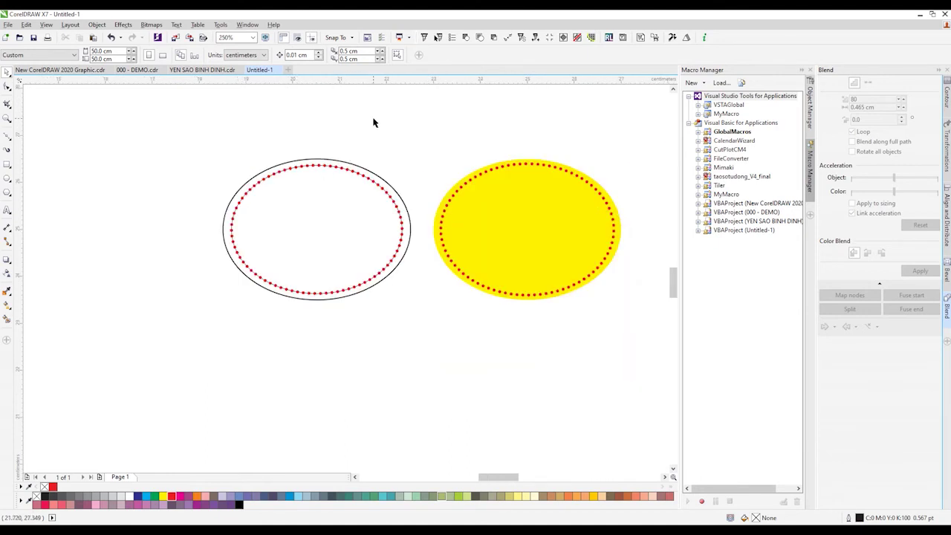
click(357, 173)
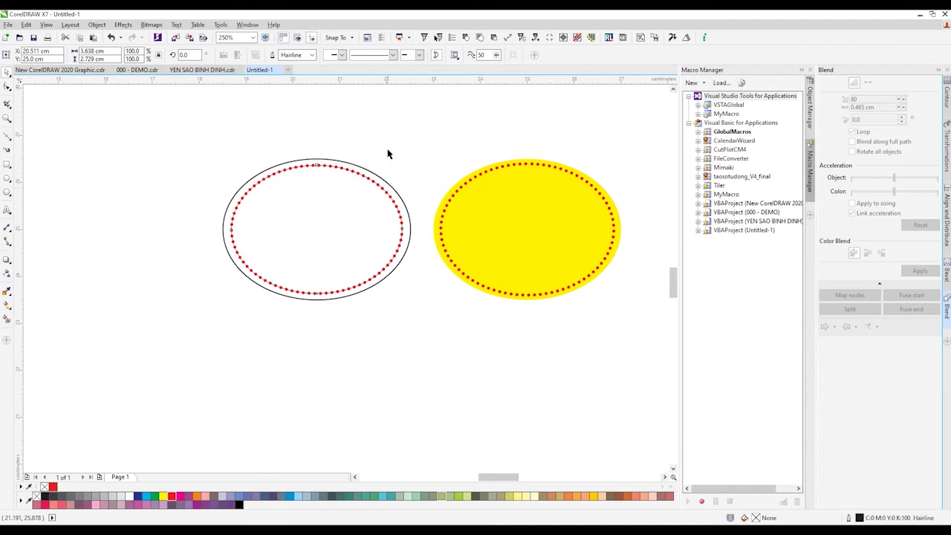
drag(352, 195, 261, 333)
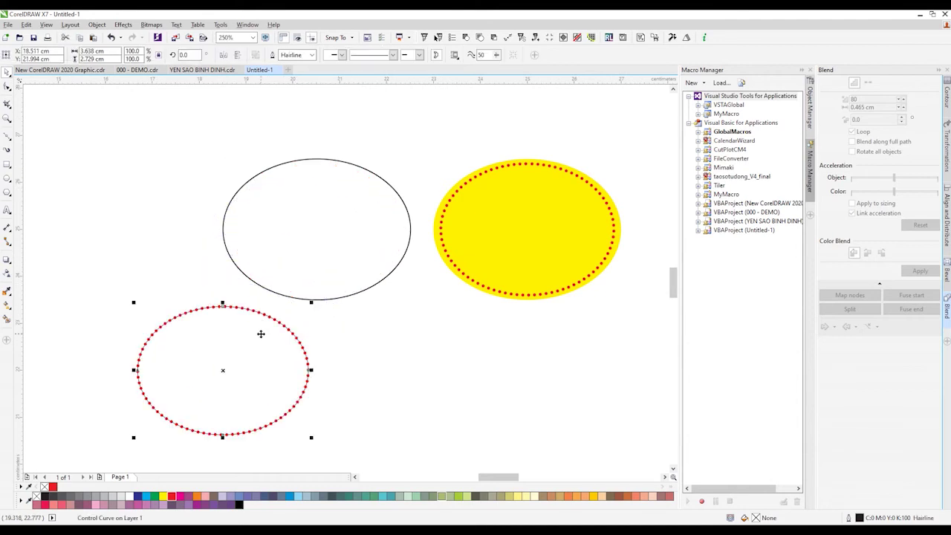
click(110, 37)
- Select the dot ring on the inner ellipse and break its blend apart
drag(170, 107, 432, 302)
drag(431, 302, 431, 298)
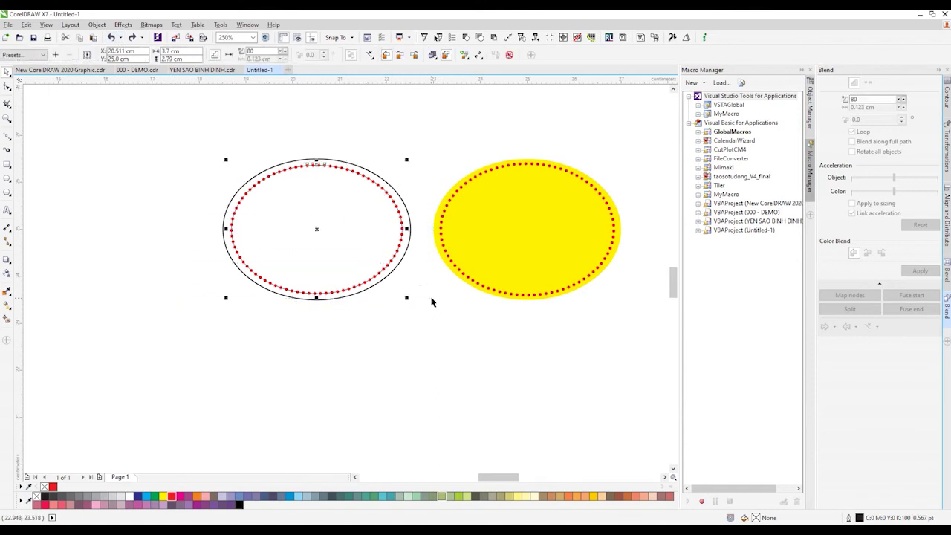
click(97, 24)
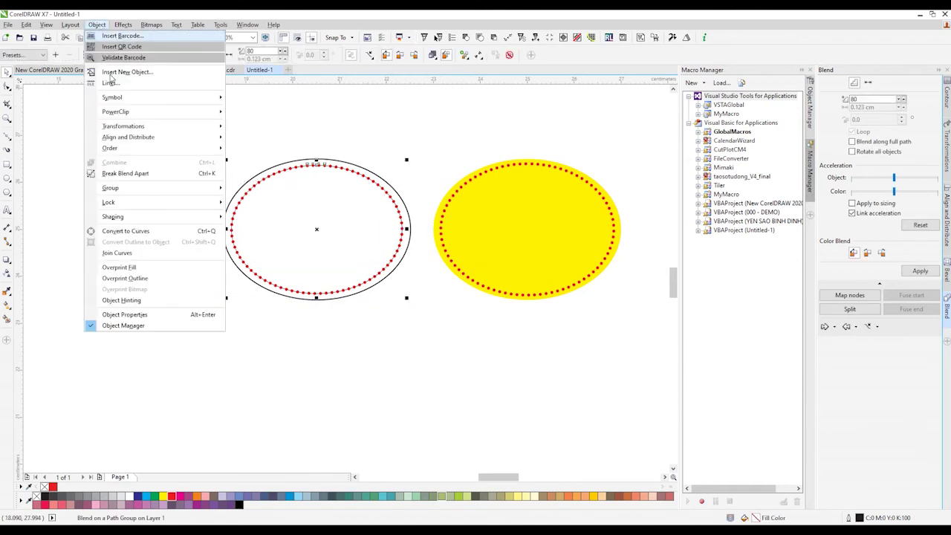
click(135, 173)
- Move the inner path ellipse away from the dots, below the outlined ellipse, and cut it from the page
click(284, 127)
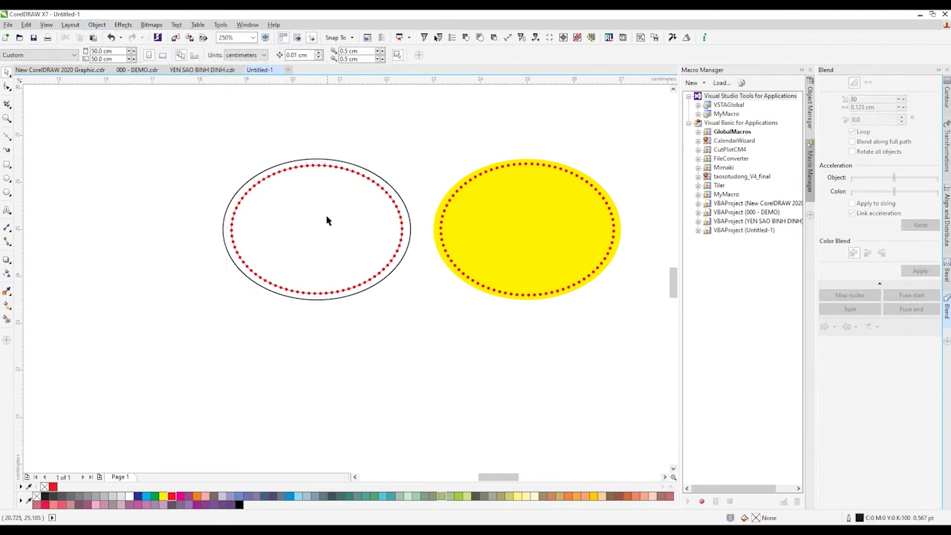
drag(327, 219, 419, 373)
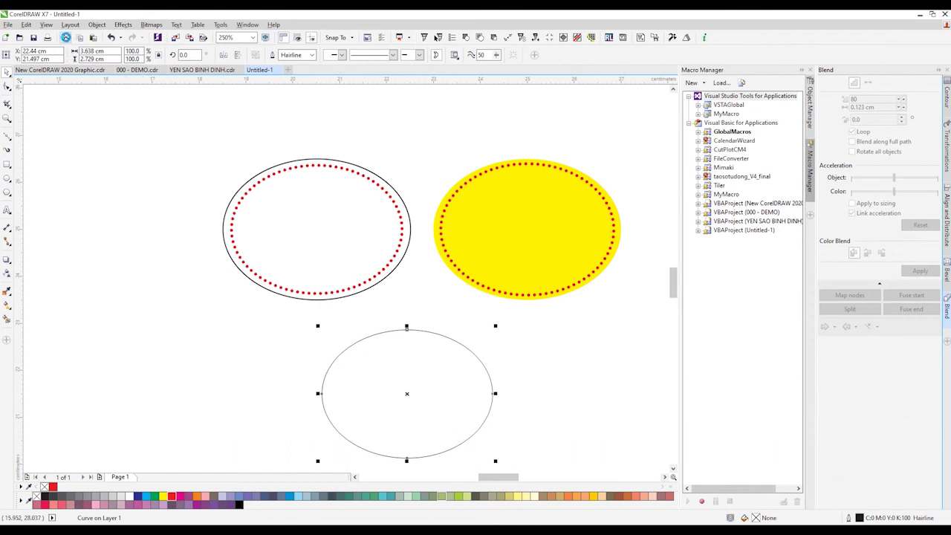
click(68, 38)
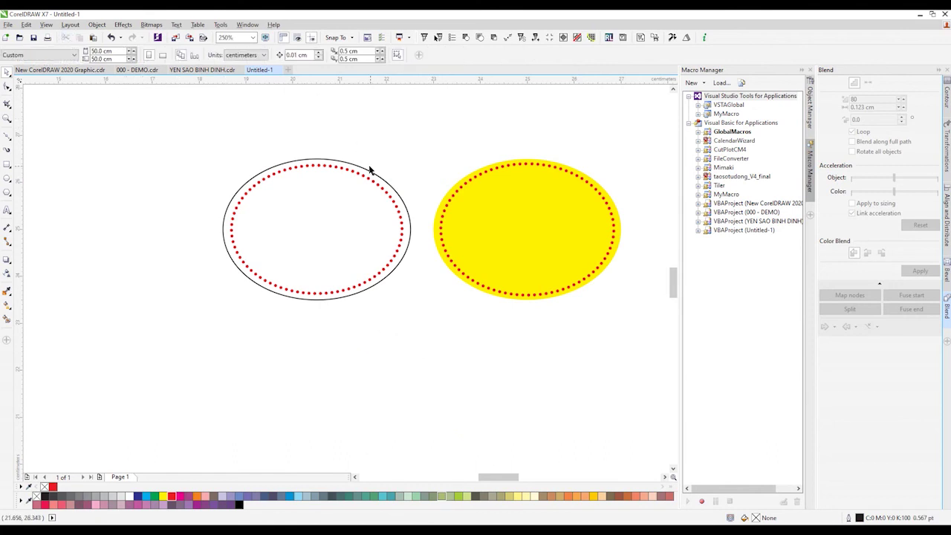
- Fill the outlined 4 by 3 cm ellipse with yellow and remove its outline
click(344, 165)
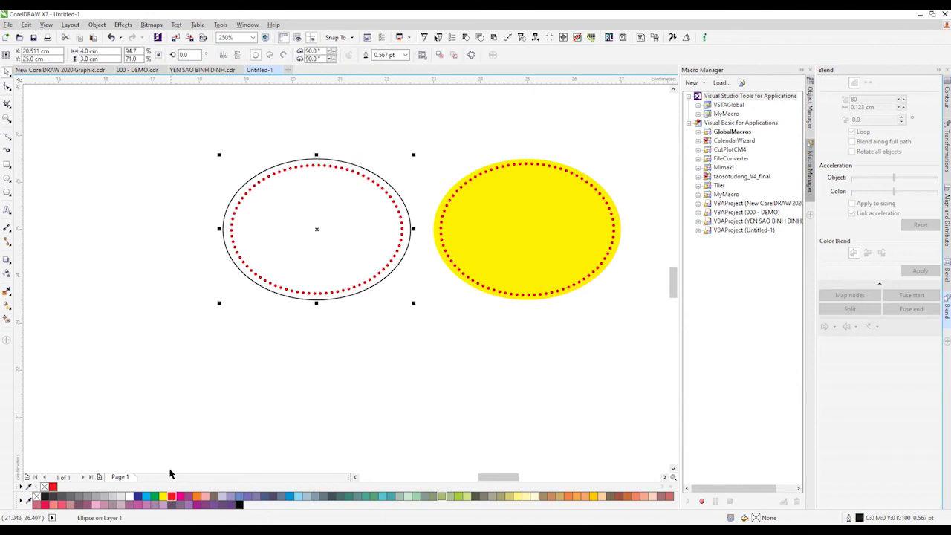
click(164, 496)
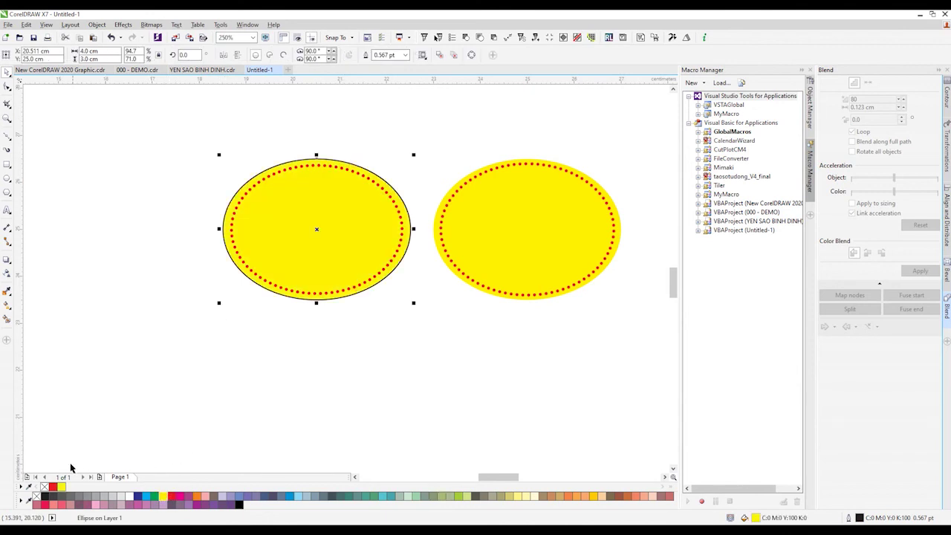
right_click(43, 491)
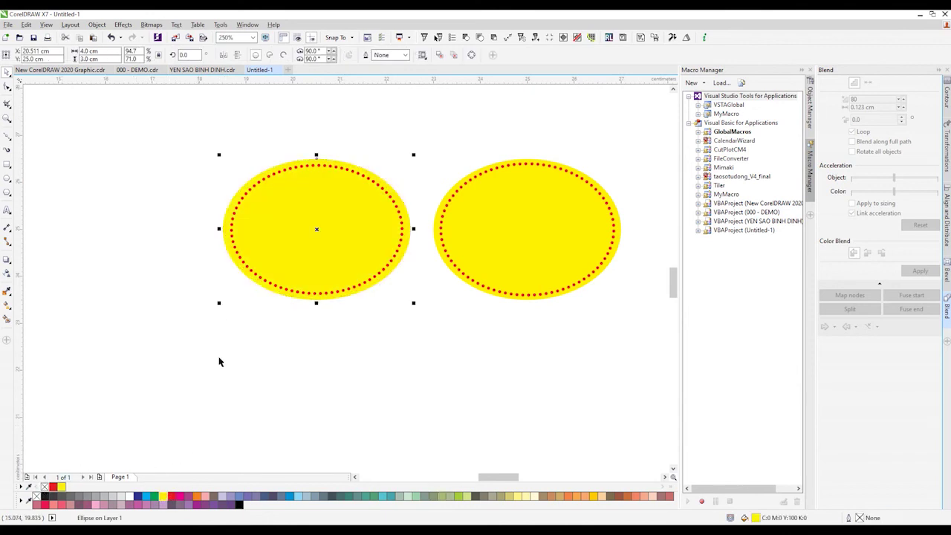
click(266, 341)
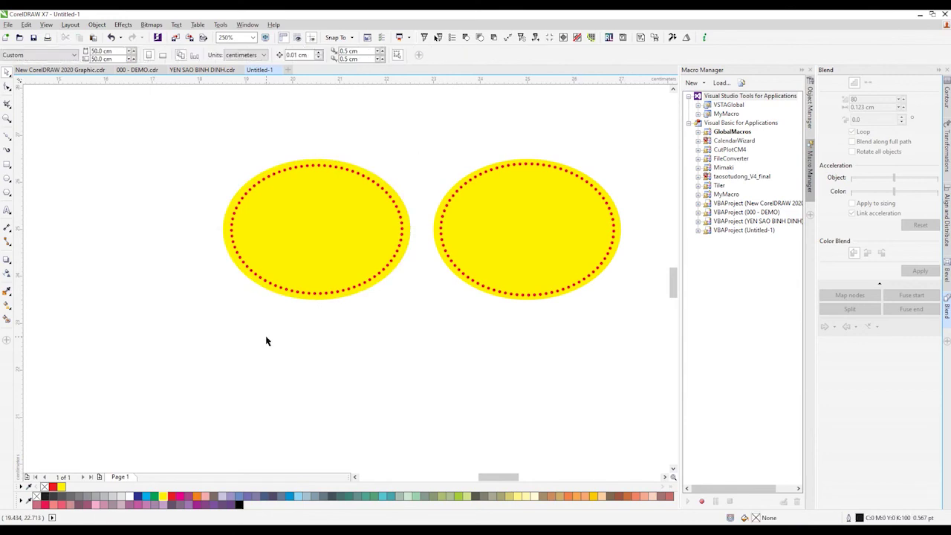